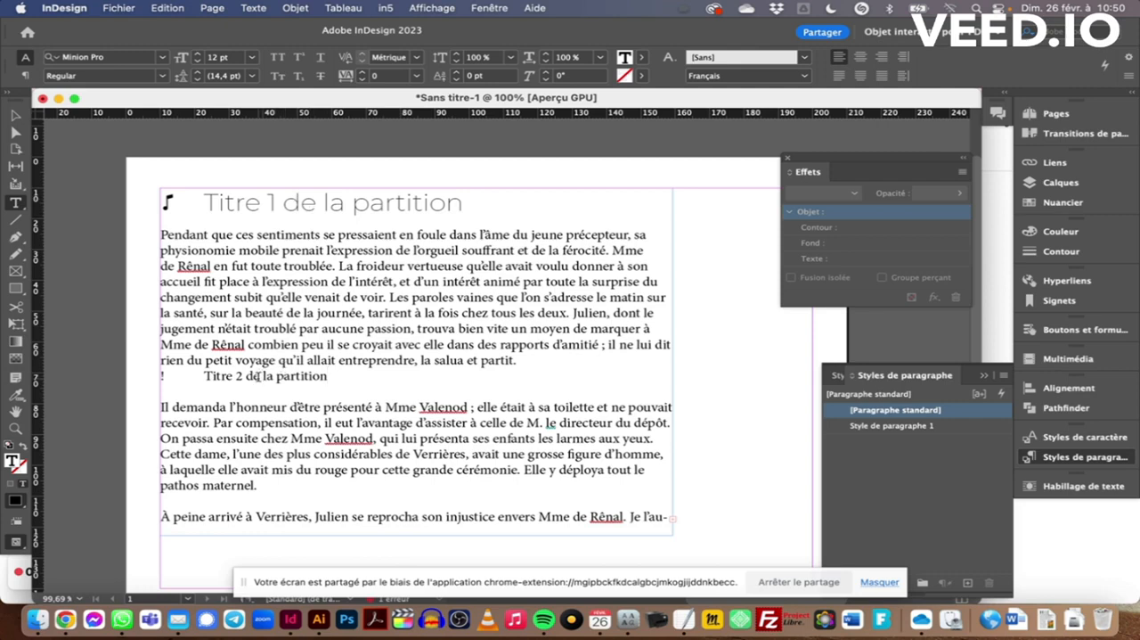
# Apply Style de paragraphe 1 to the "Titre 2 de la partition" line
pyautogui.click(258, 376)
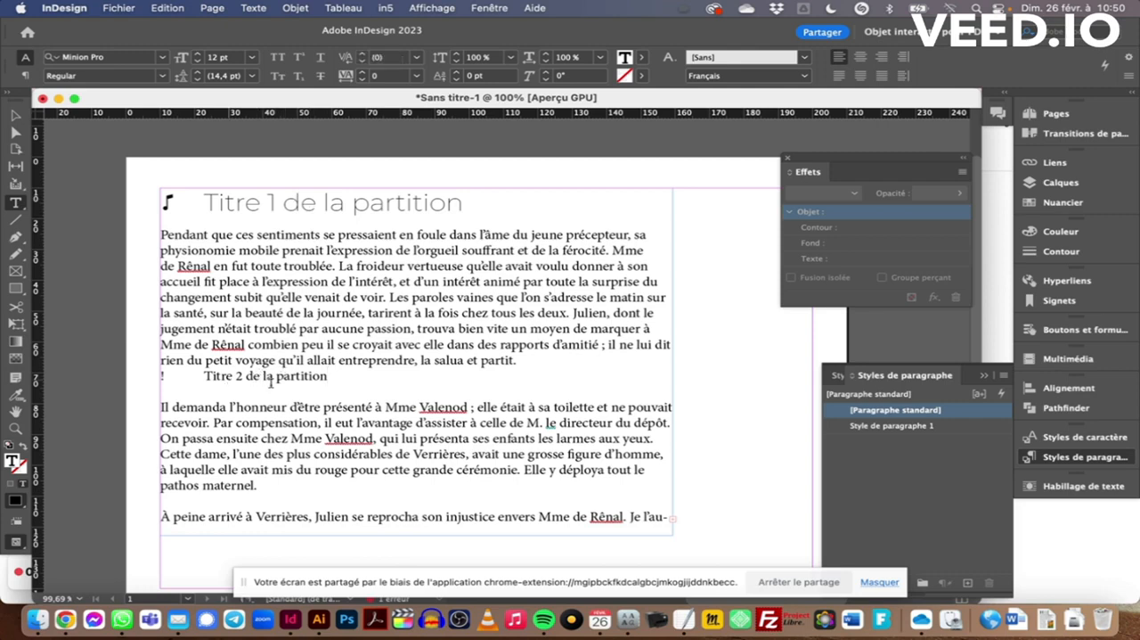
pyautogui.click(976, 427)
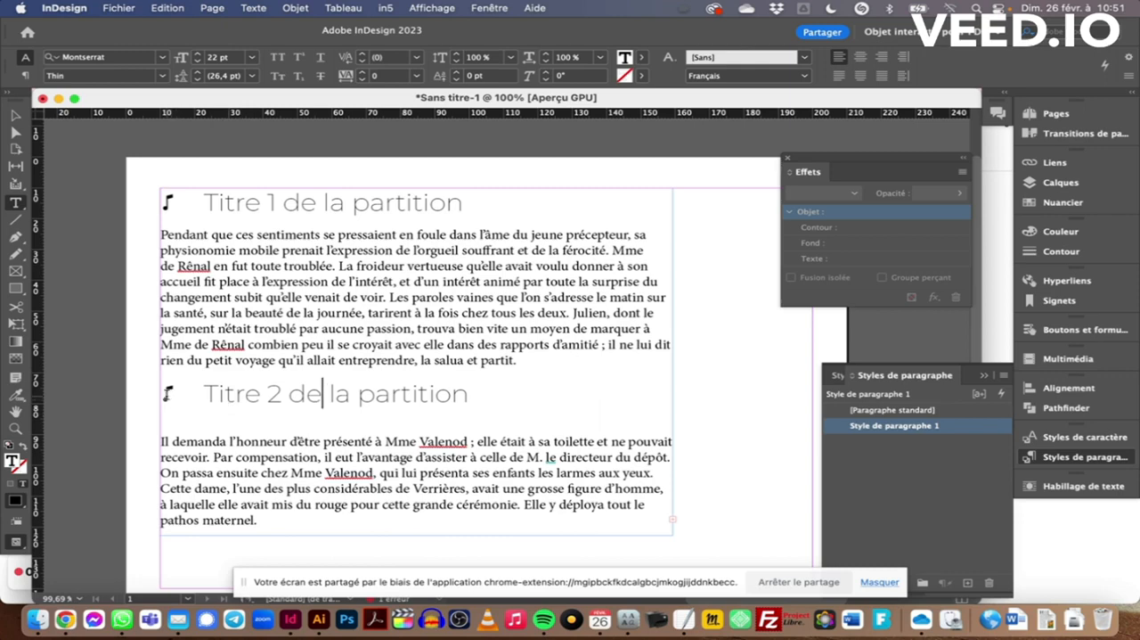
pyautogui.hscroll(-5, 238, 470)
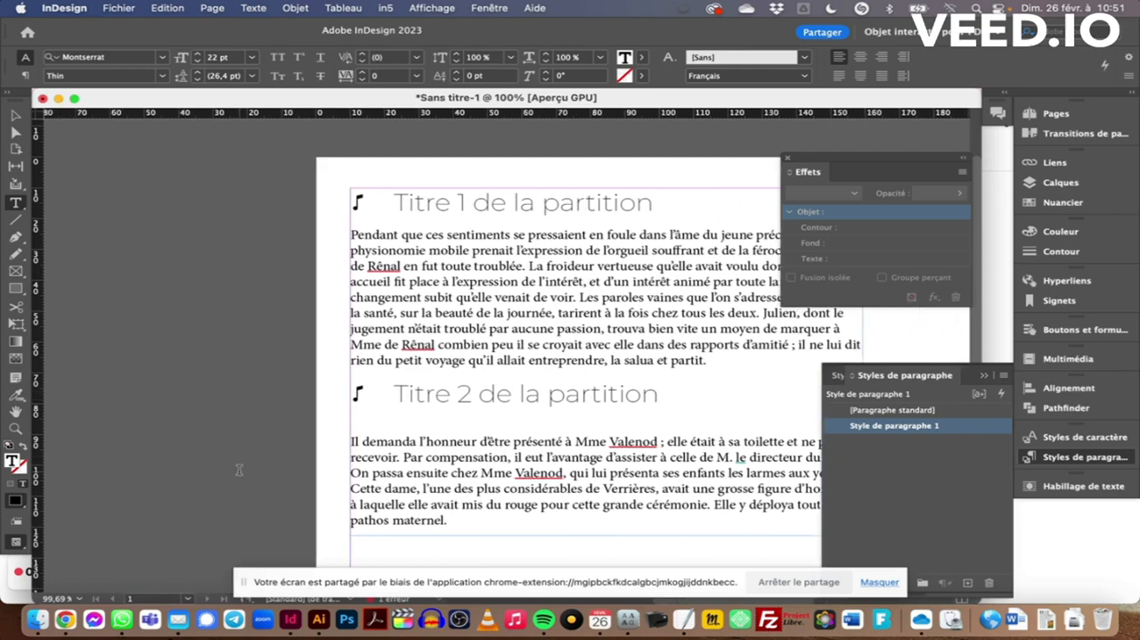
pyautogui.hscroll(-1, 239, 469)
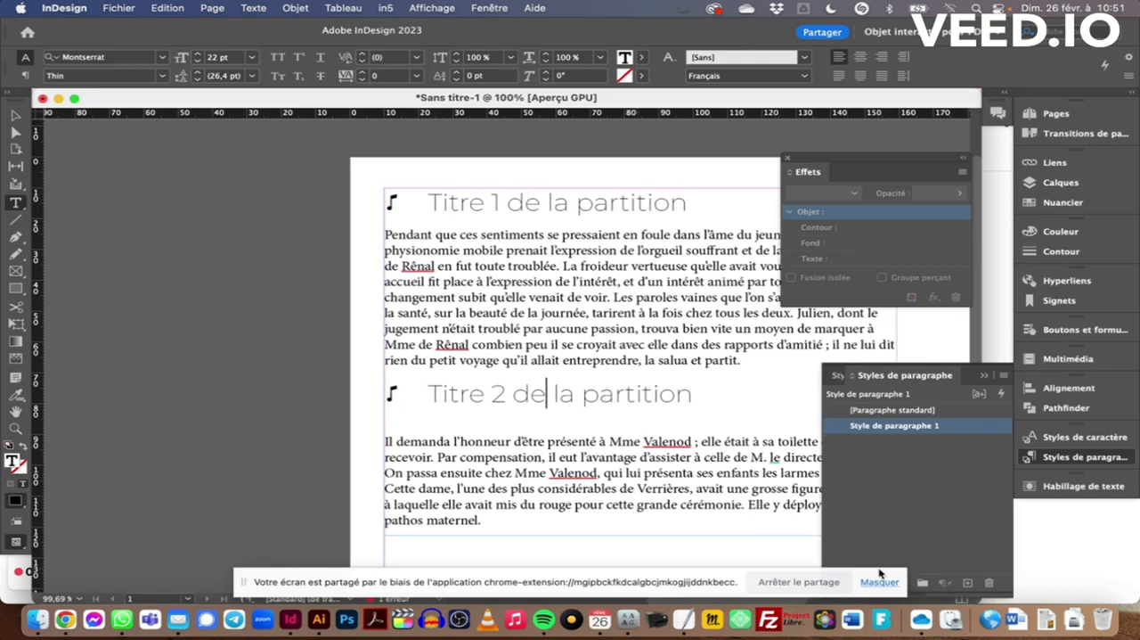
# Switch to BirdFont and create a new font under the SIL Open Font License
pyautogui.click(880, 628)
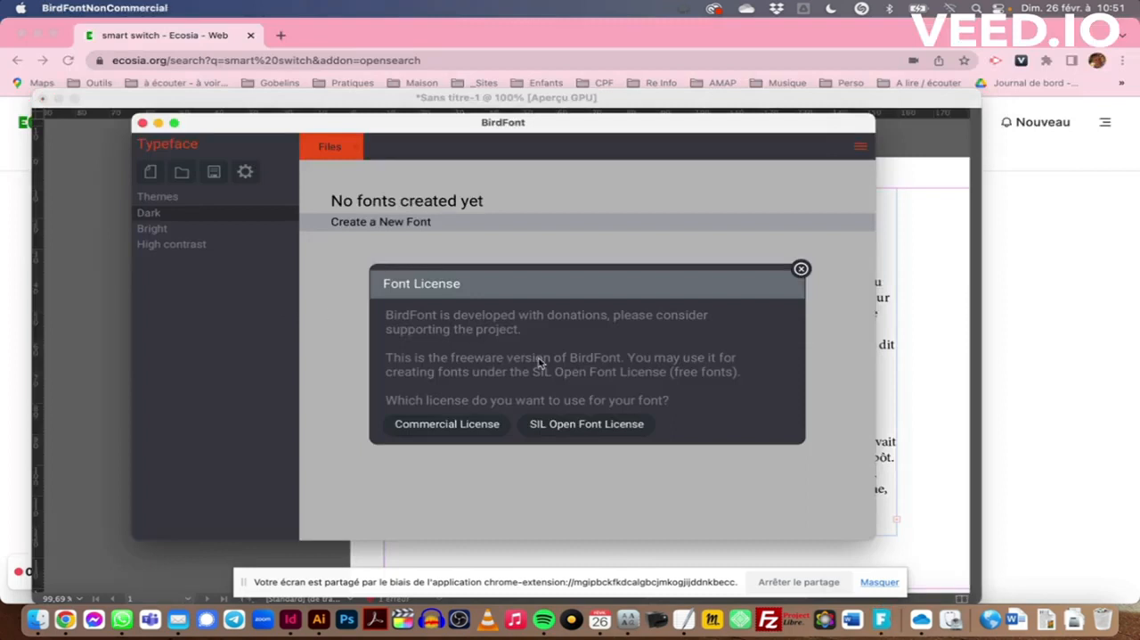
pyautogui.click(613, 426)
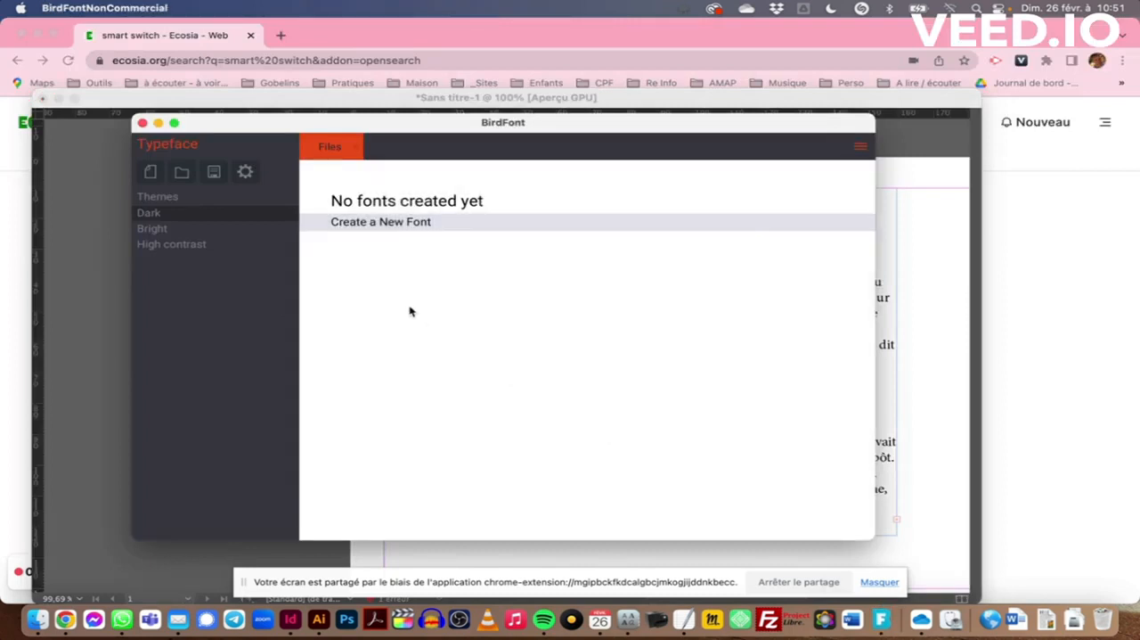
pyautogui.click(381, 223)
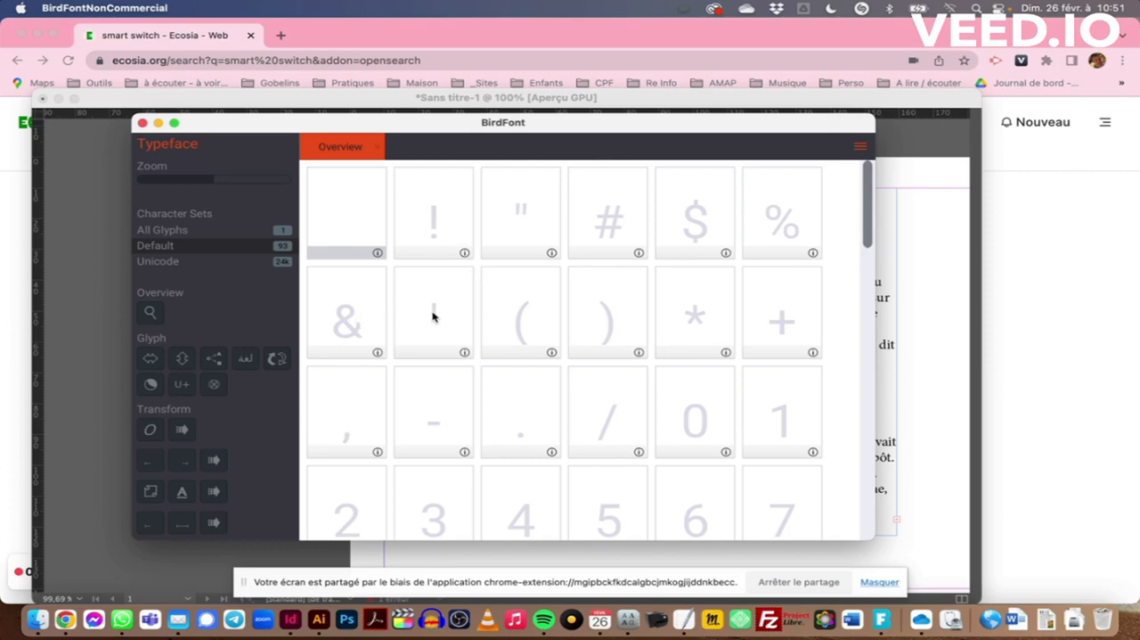
# Open the & glyph and paste into it the music note copied from the Illustrator artboard, ending back in BirdFont
pyautogui.doubleClick(361, 318)
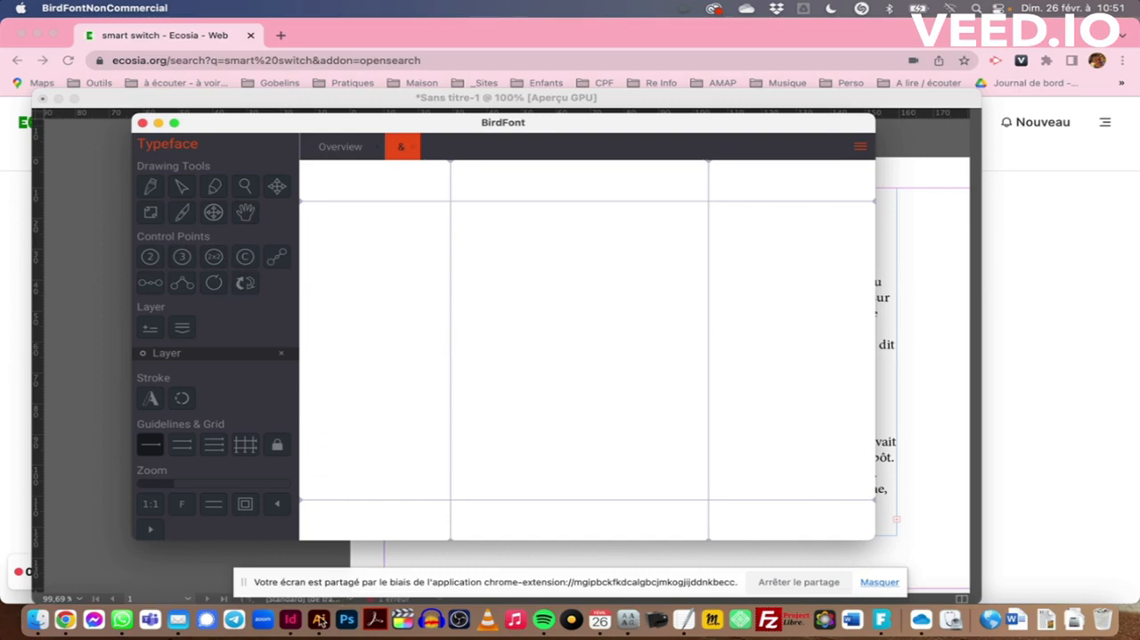
pyautogui.click(319, 619)
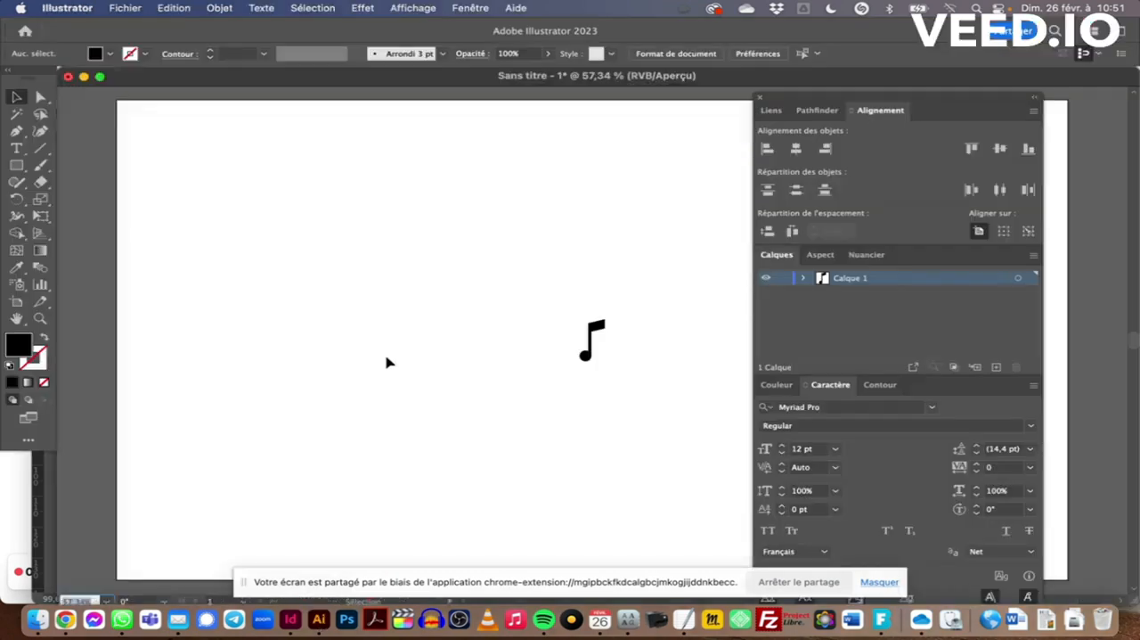
pyautogui.moveTo(550, 299); pyautogui.dragTo(654, 415)
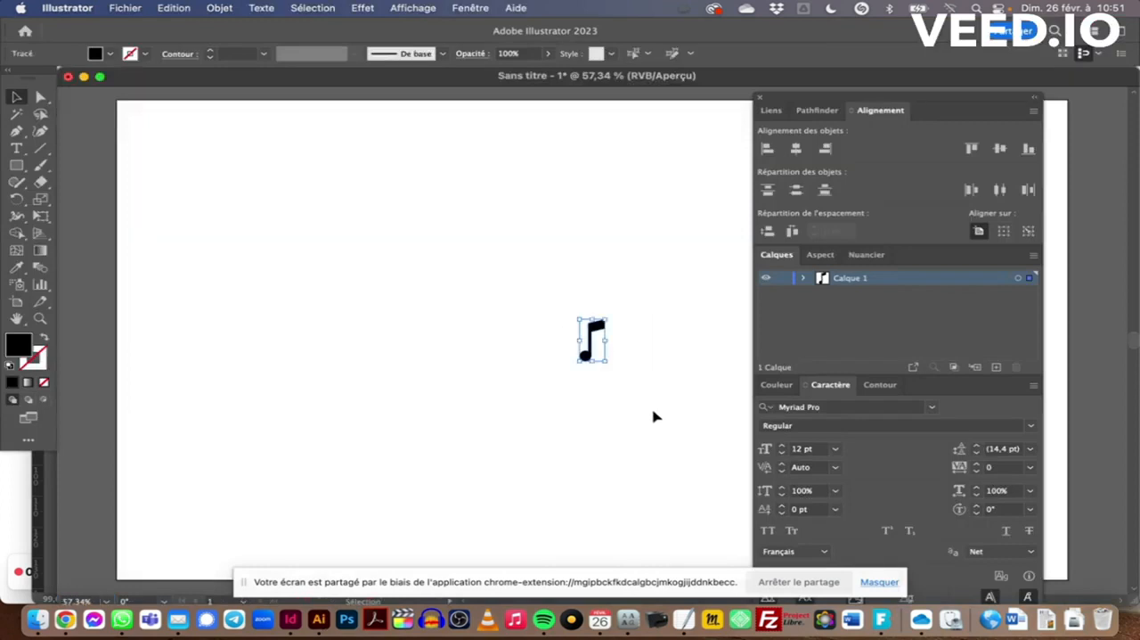
pyautogui.press('super+c')
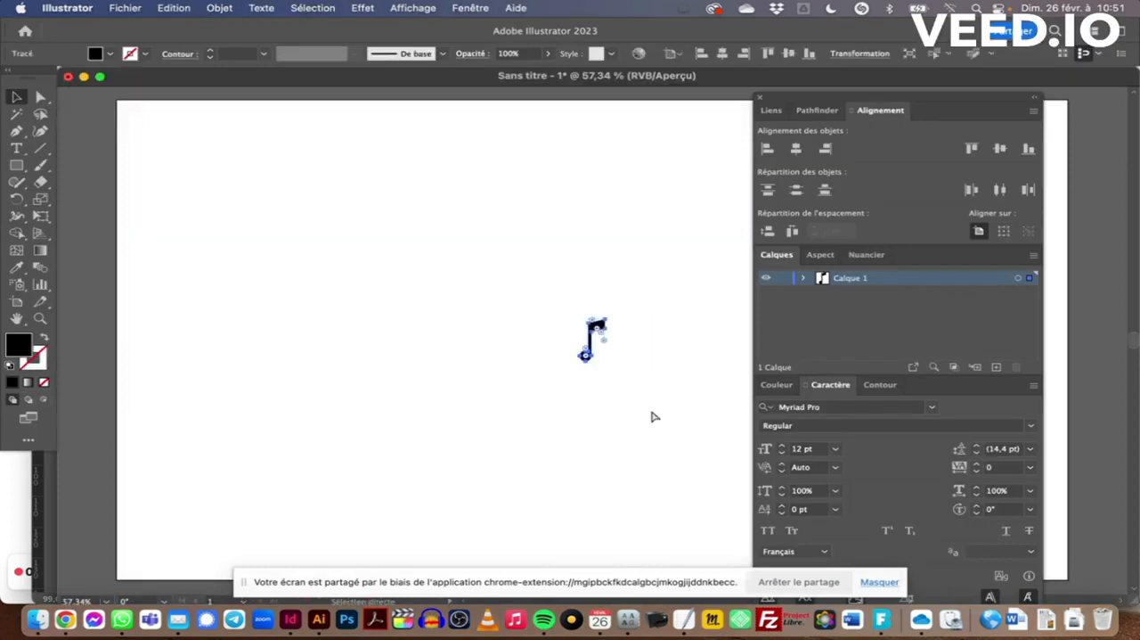
pyautogui.press('super+Tab')
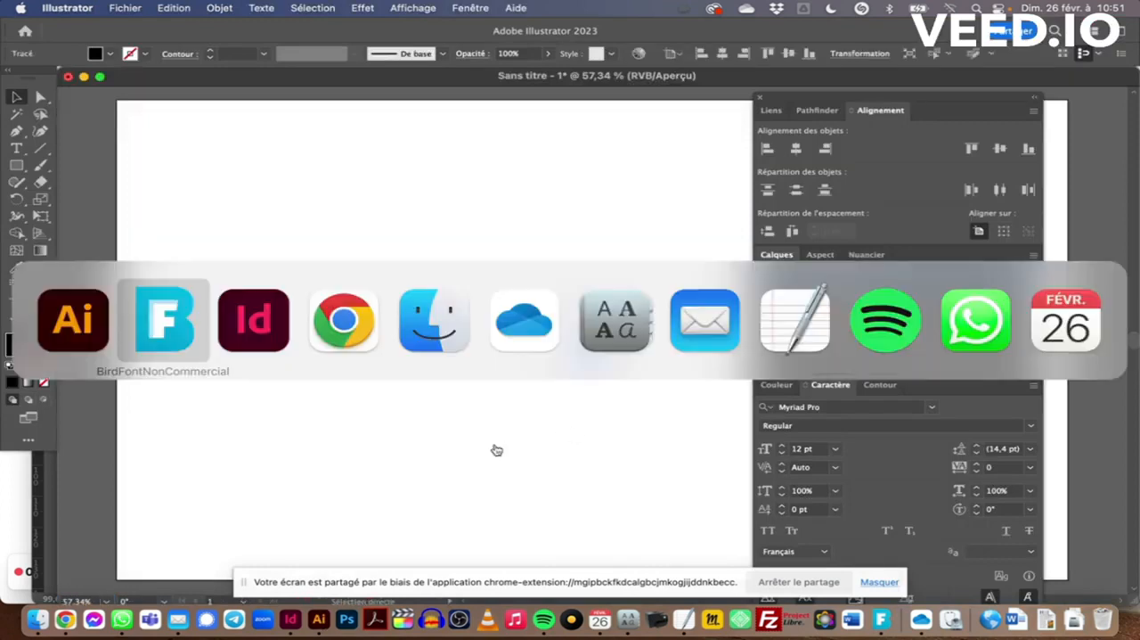
pyautogui.click(174, 343)
pyautogui.press('super+v')
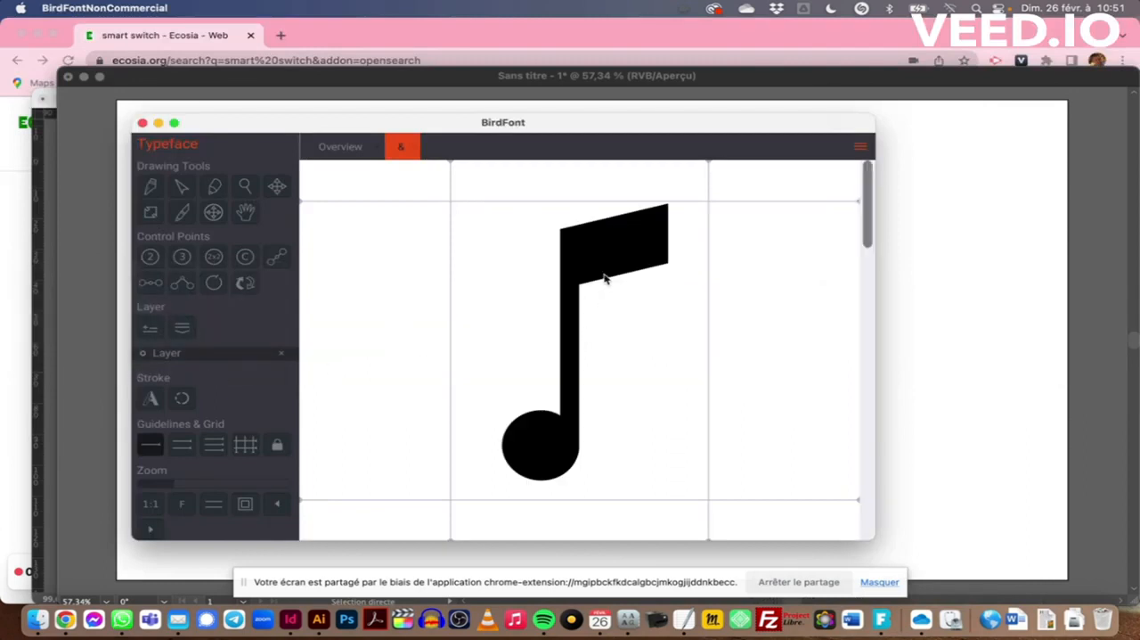
# Save the font project to the Desktop as "Typo note"
pyautogui.click(860, 148)
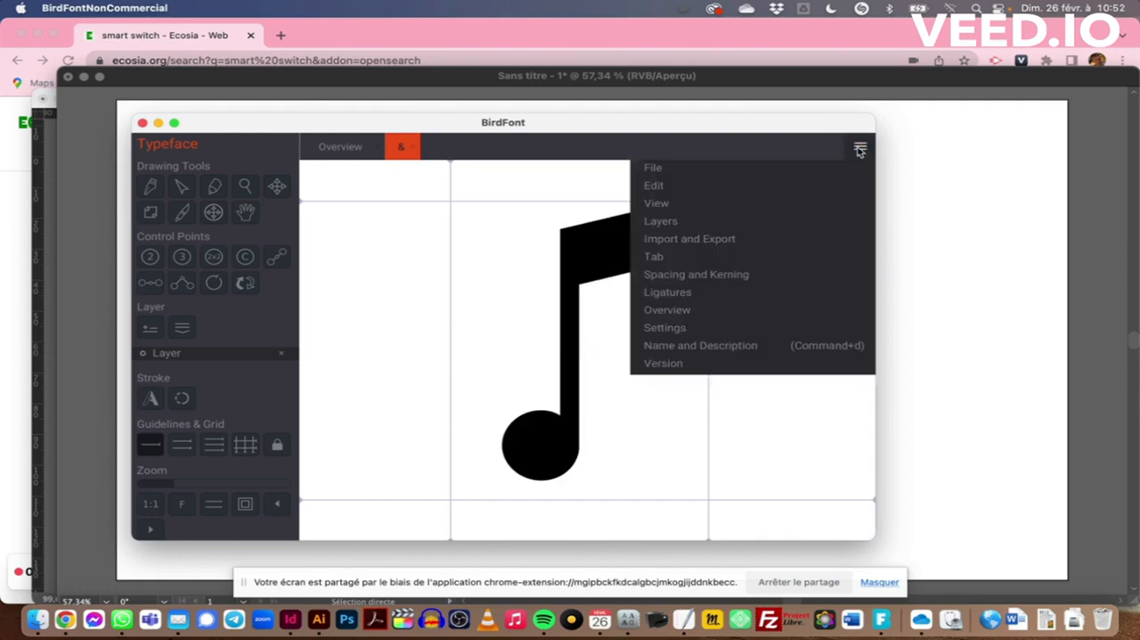
pyautogui.click(614, 138)
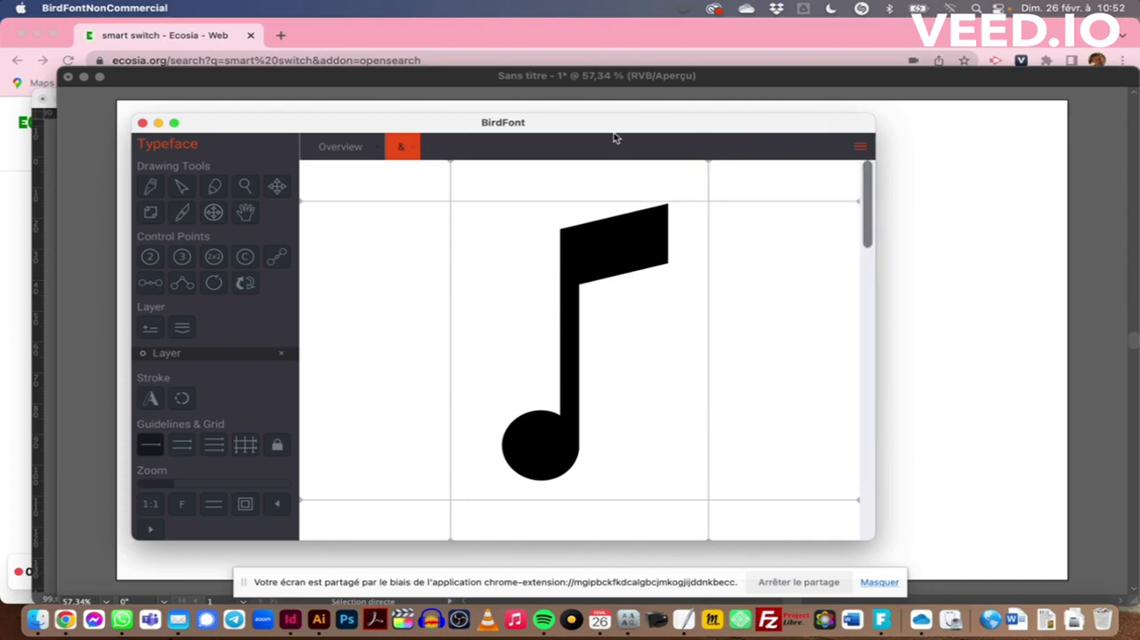
pyautogui.press('super+s')
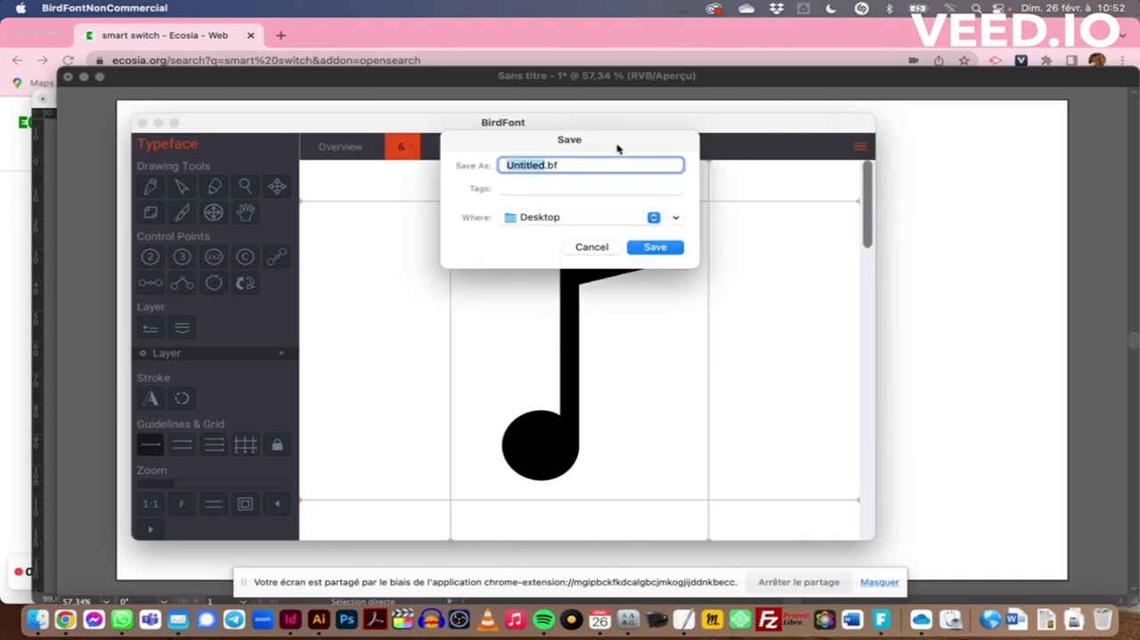
pyautogui.write('Tyo')
pyautogui.press('BackSpace')
pyautogui.write('po note')
pyautogui.press('Return')
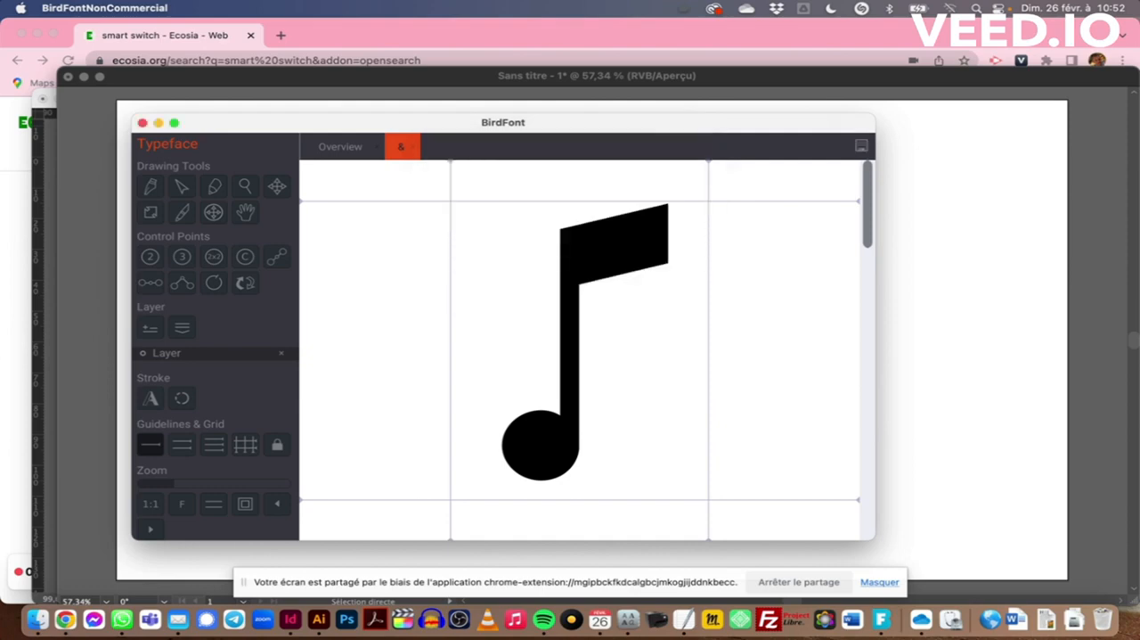
# Export the font to the Desktop folder in TTF and SVG formats, keeping the default export settings
pyautogui.click(859, 150)
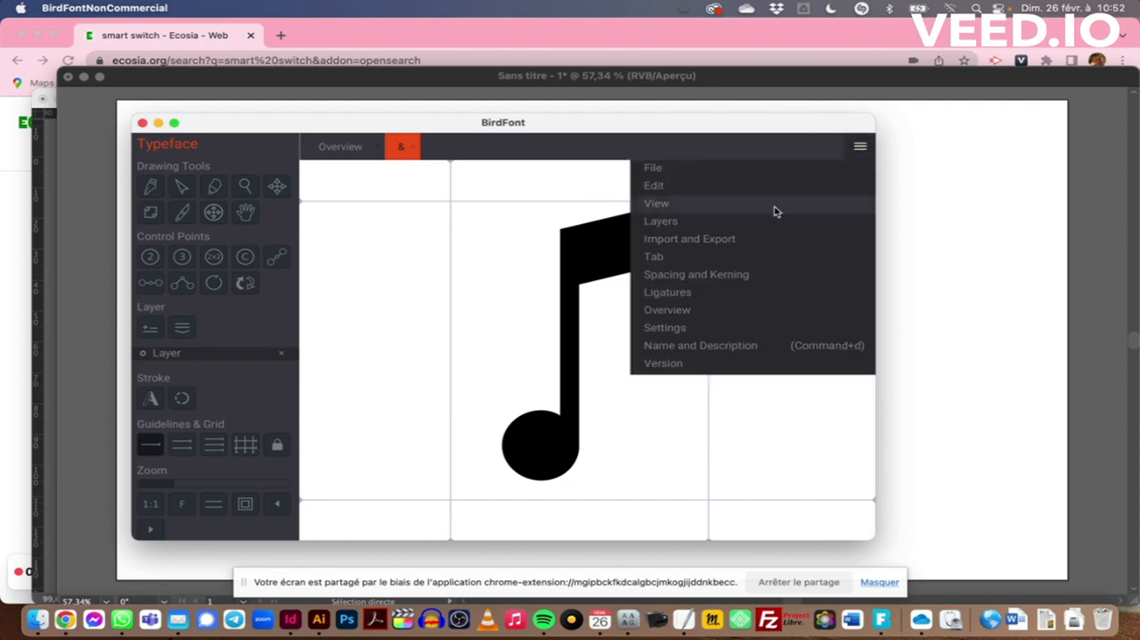
pyautogui.click(722, 242)
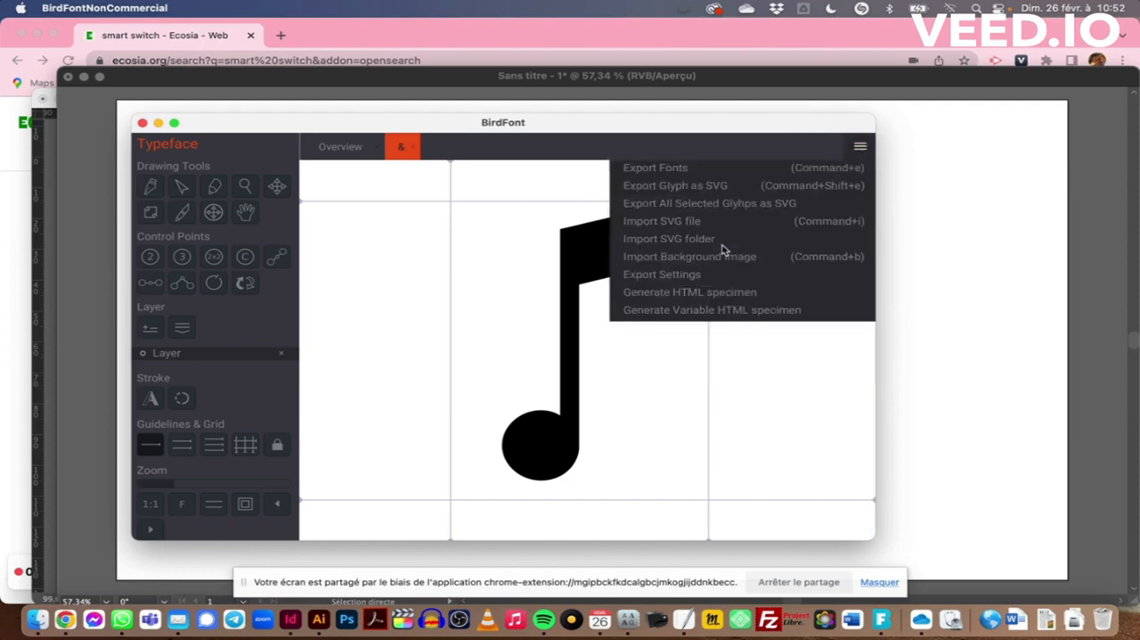
pyautogui.click(662, 168)
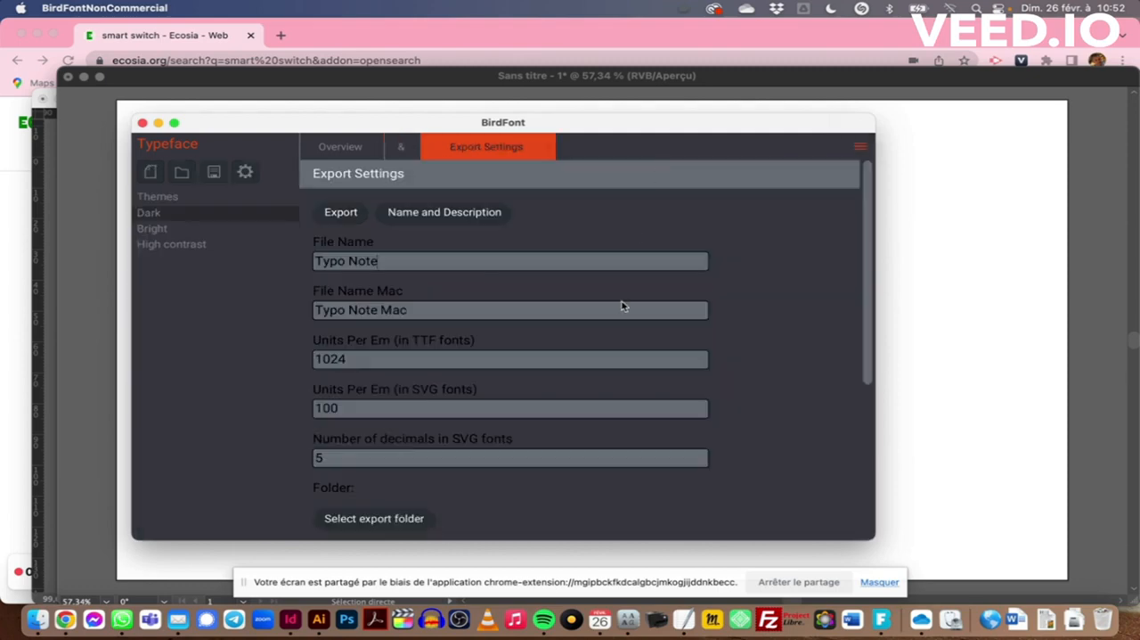
pyautogui.scroll(-5, 551, 325)
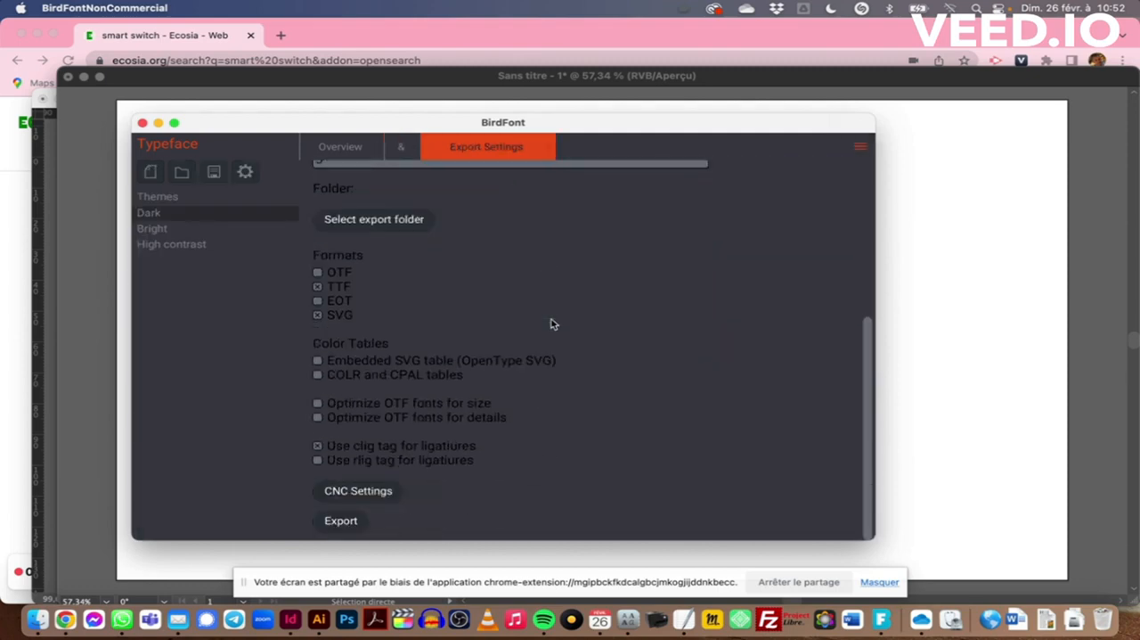
pyautogui.scroll(1, 422, 464)
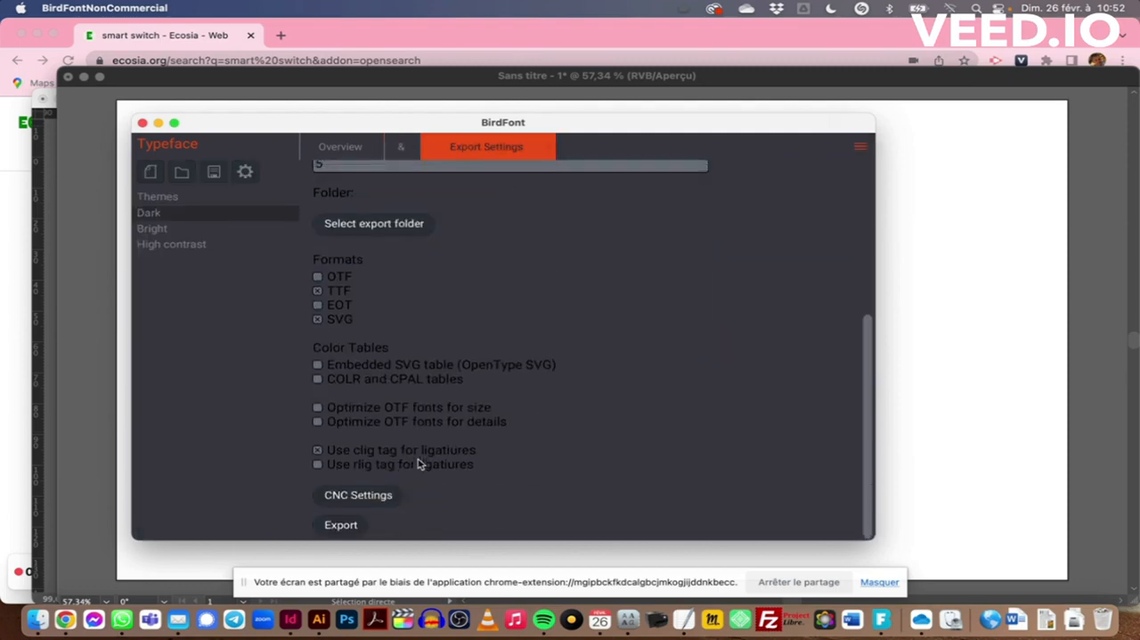
pyautogui.scroll(2, 419, 463)
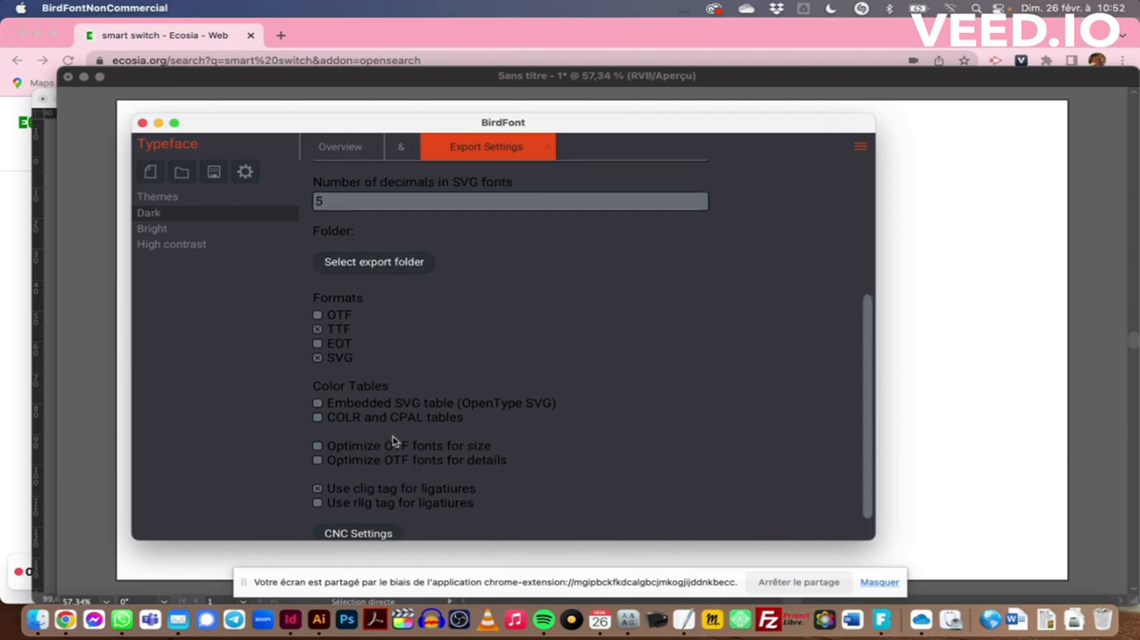
pyautogui.scroll(-2, 396, 450)
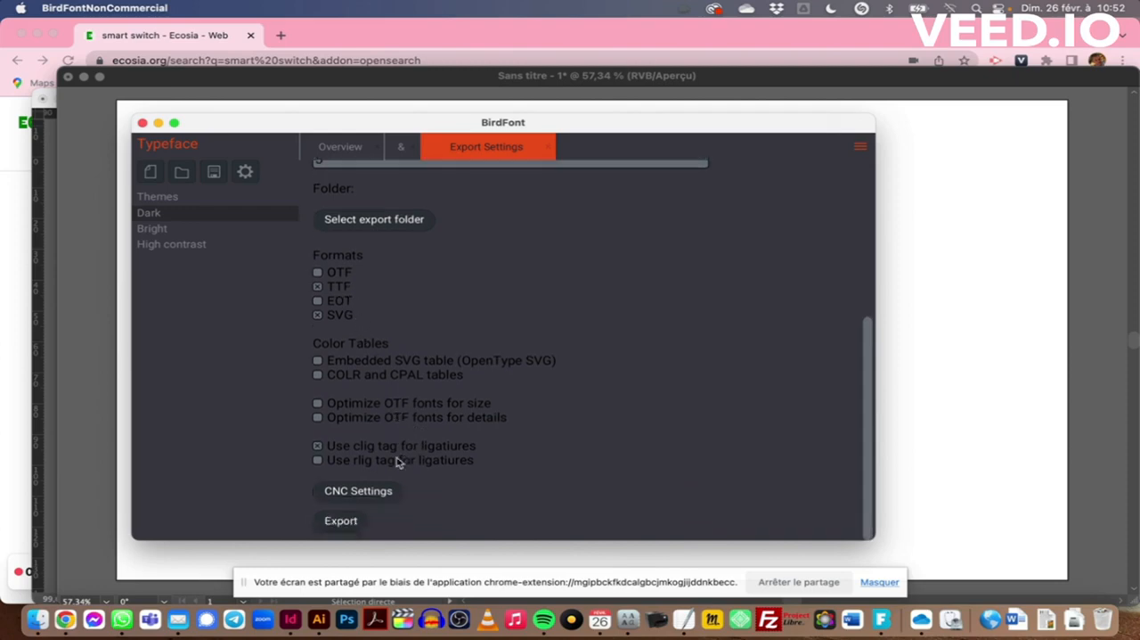
pyautogui.click(333, 529)
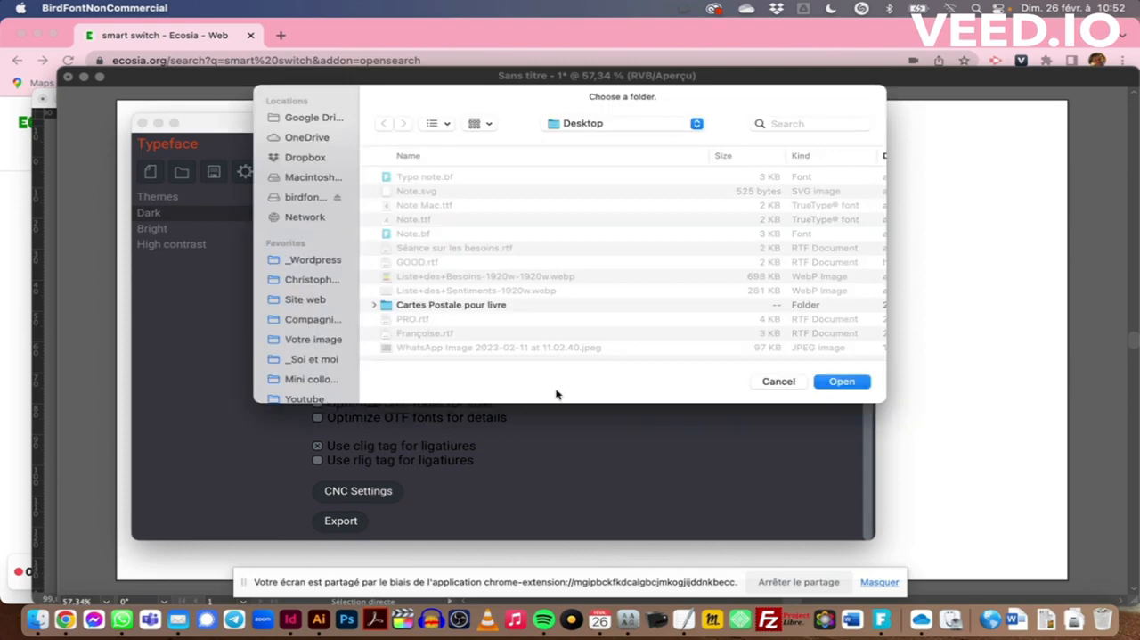
pyautogui.click(839, 381)
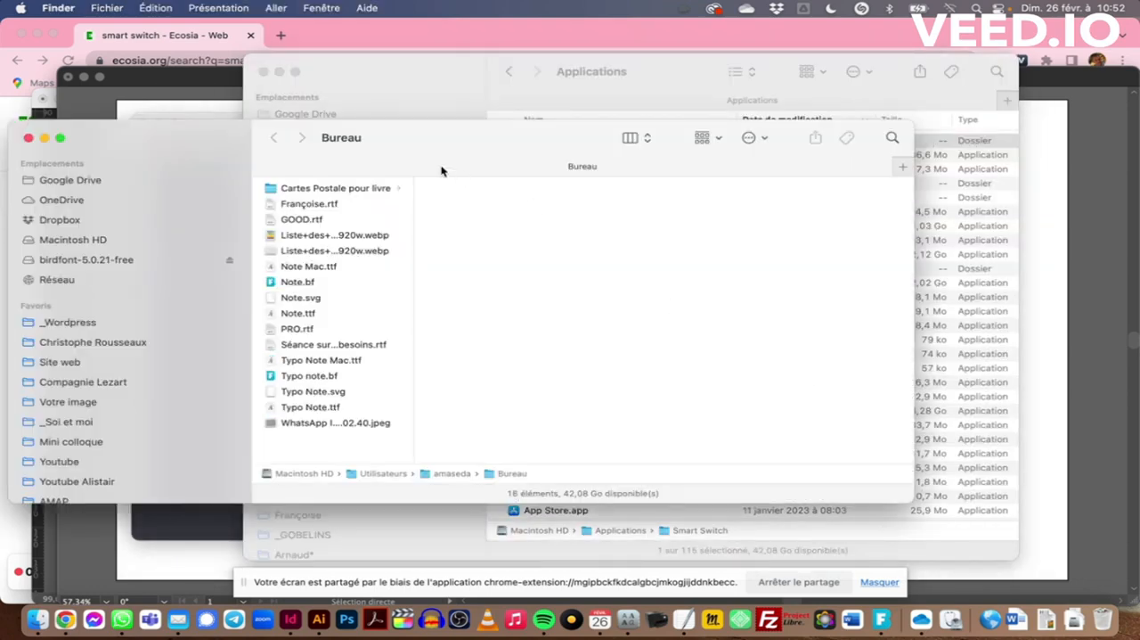
# Install the exported font file Typo Note Mac.ttf from the Desktop on the system
pyautogui.moveTo(418, 158); pyautogui.dragTo(460, 158)
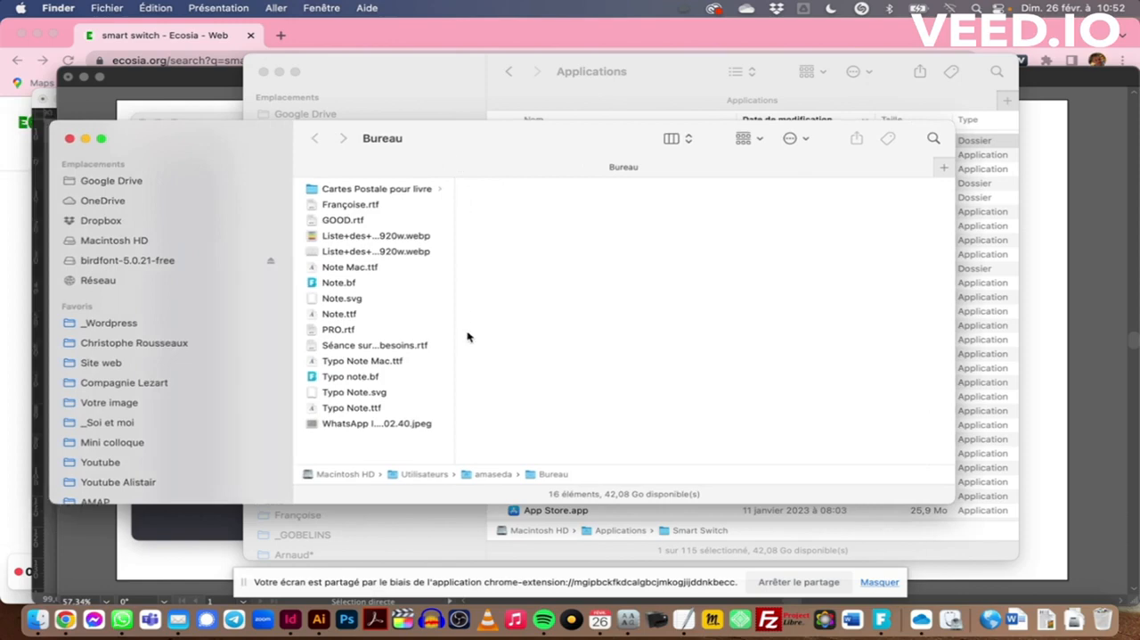
pyautogui.click(337, 362)
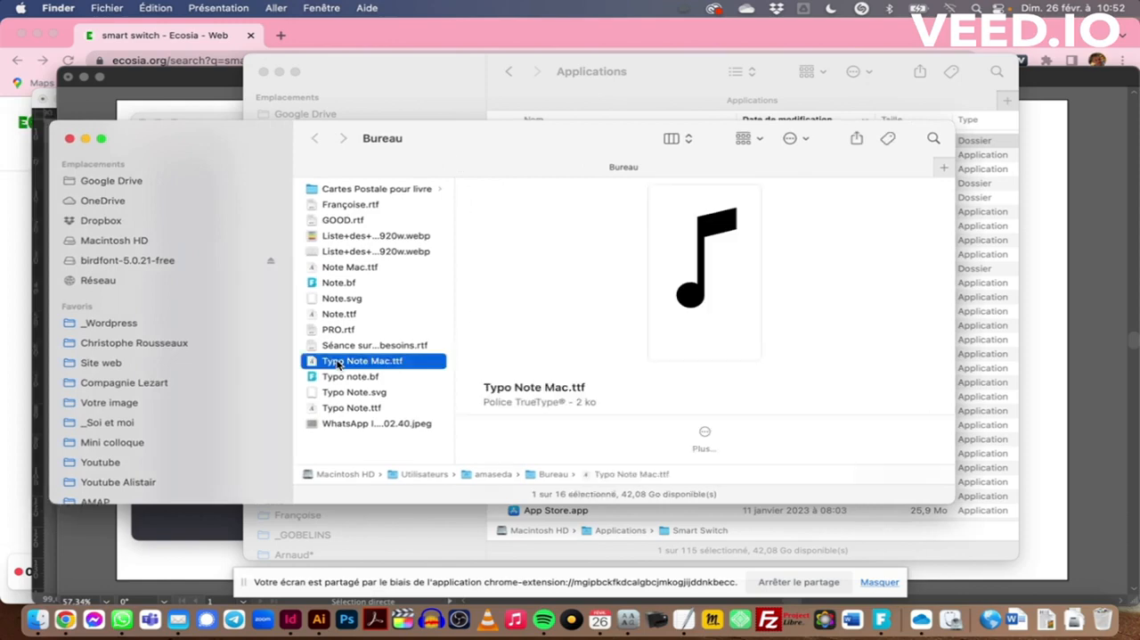
pyautogui.doubleClick(338, 363)
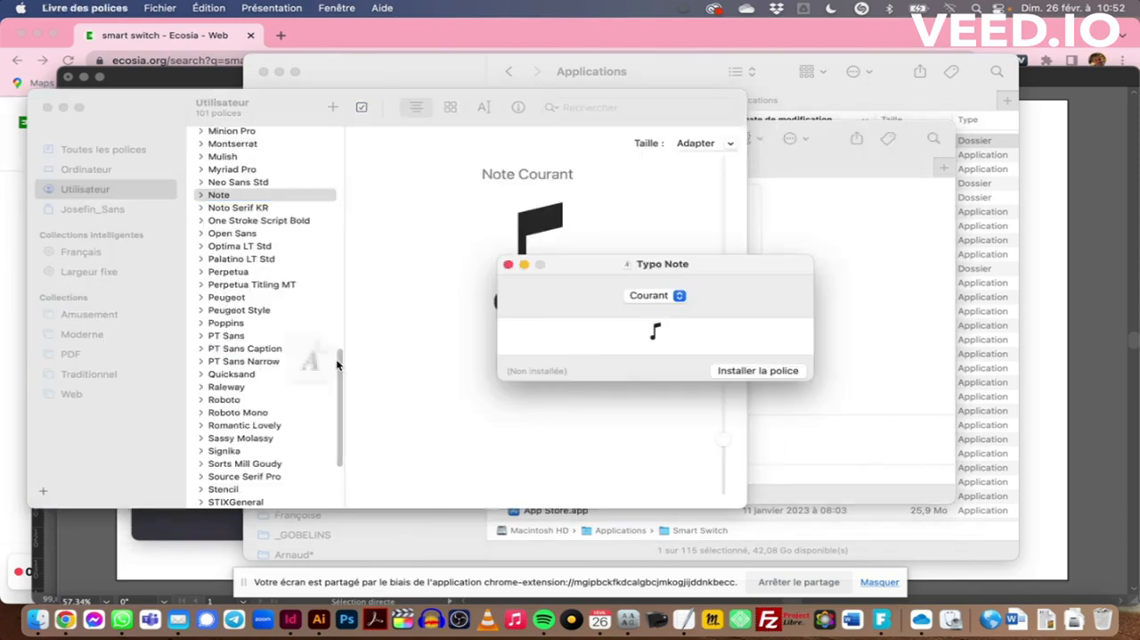
pyautogui.click(753, 372)
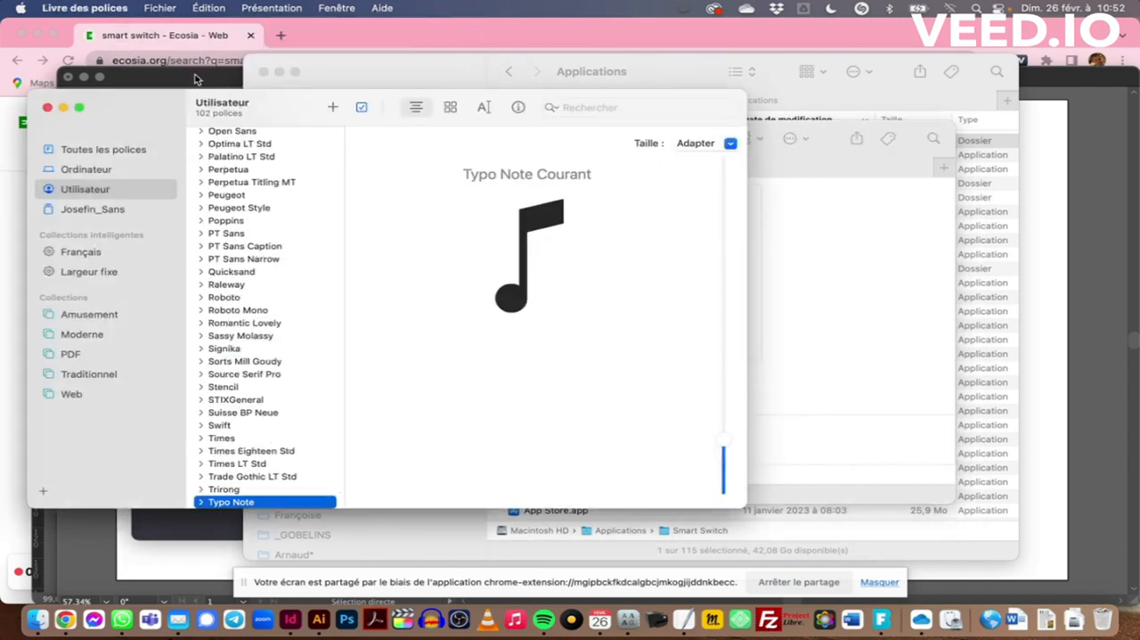
# Switch to InDesign and create a new one-page landscape document of 210 × 150 mm with 10 mm margins
pyautogui.click(198, 79)
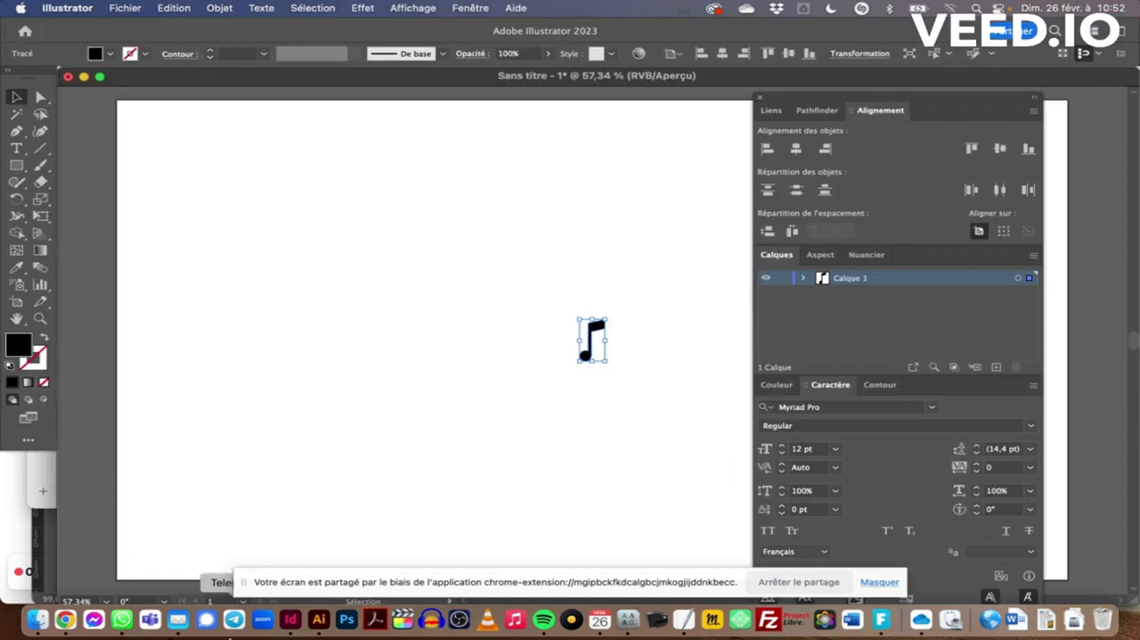
pyautogui.click(290, 619)
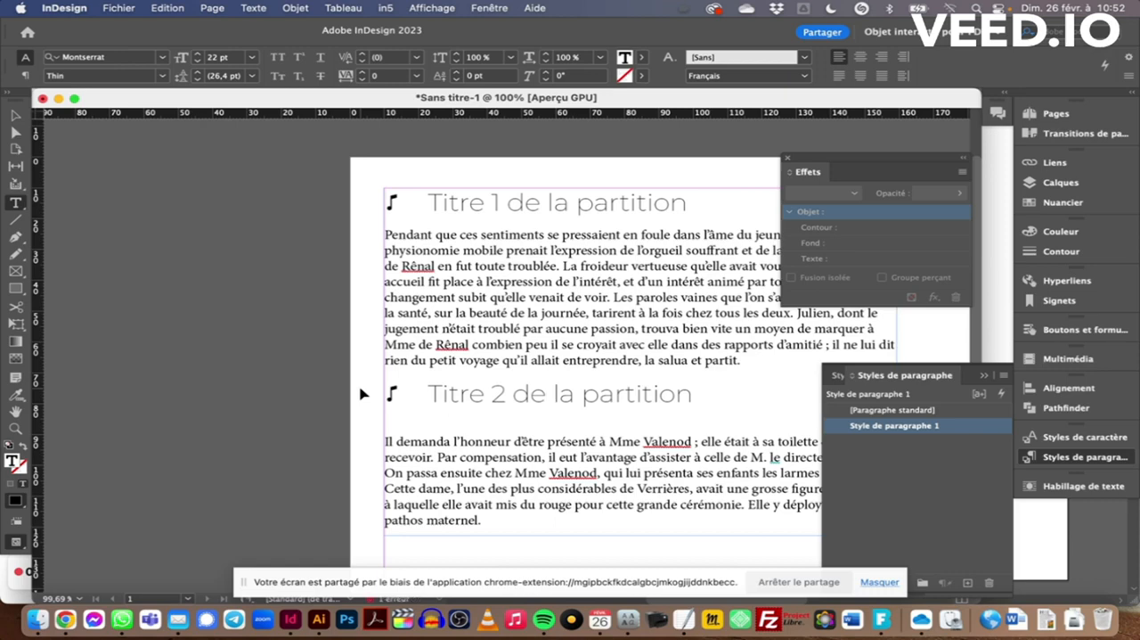
pyautogui.doubleClick(629, 281)
pyautogui.doubleClick(633, 283)
pyautogui.press('super+n')
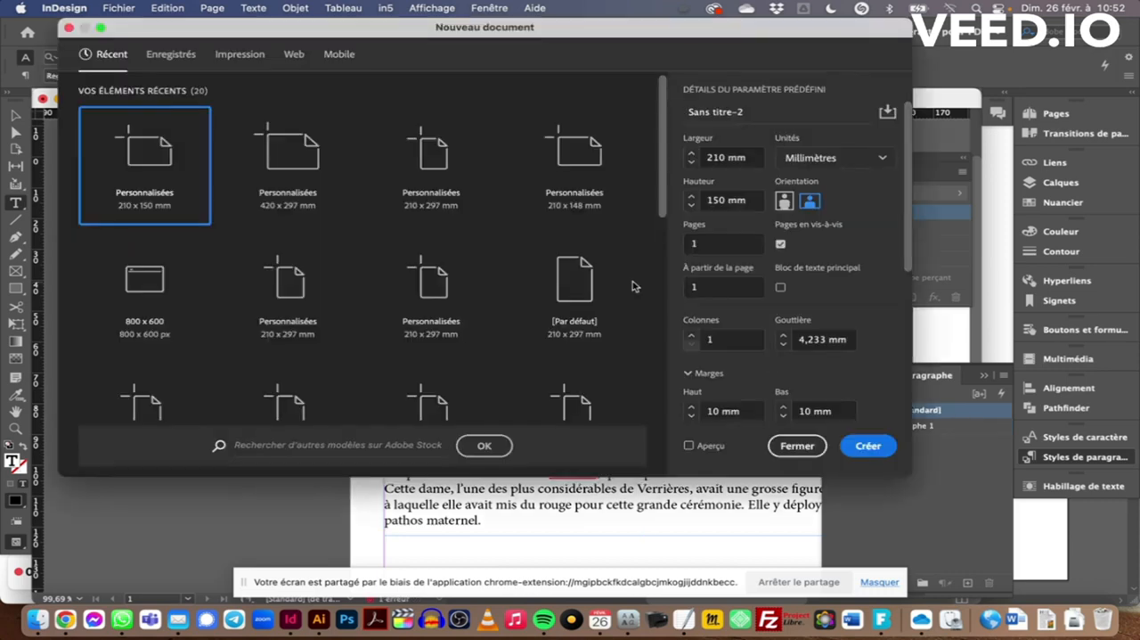
pyautogui.press('Return')
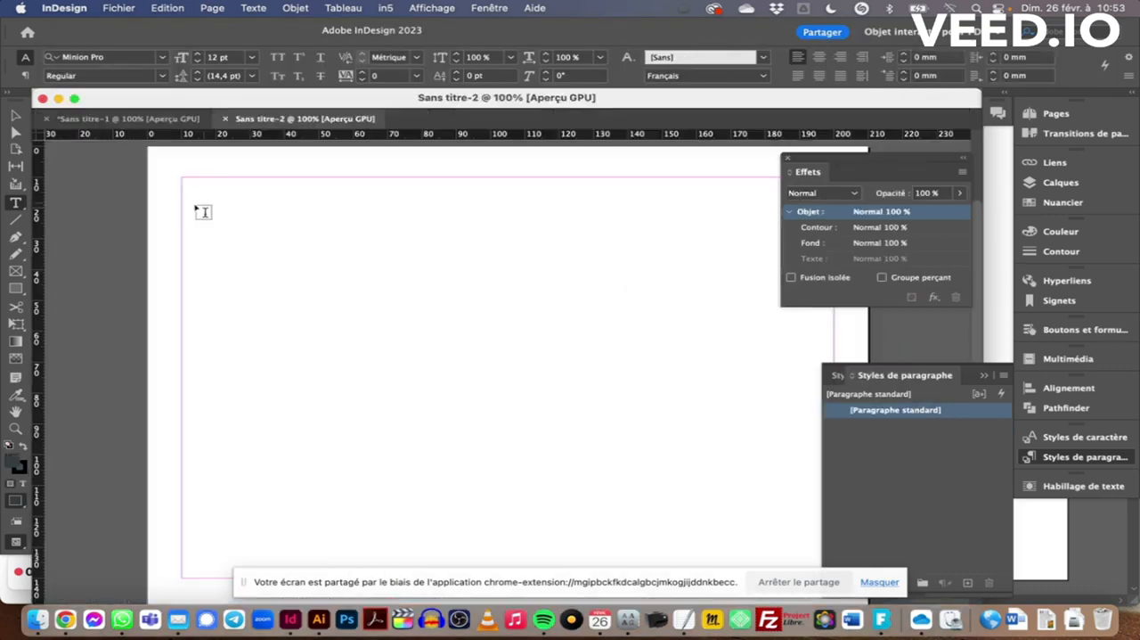
# Draw a large text frame from the page's upper-left margin corner and enter "Titre 1 de la partition" followed by a new line
pyautogui.moveTo(182, 177); pyautogui.dragTo(681, 488)
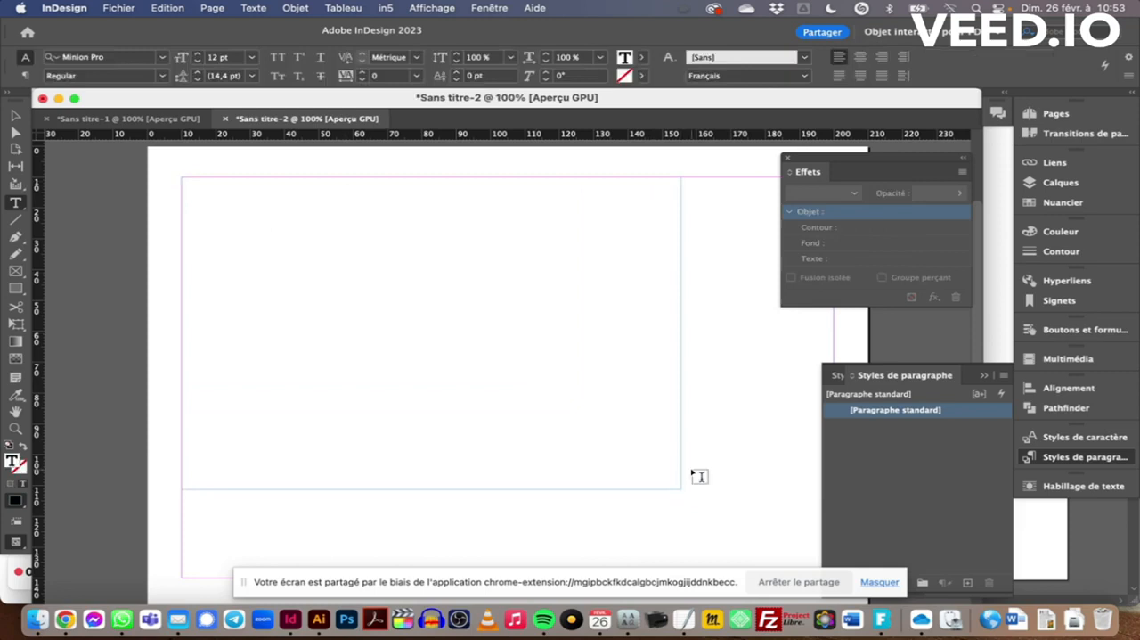
pyautogui.write('Titre 1 de la partition')
pyautogui.press('Return')
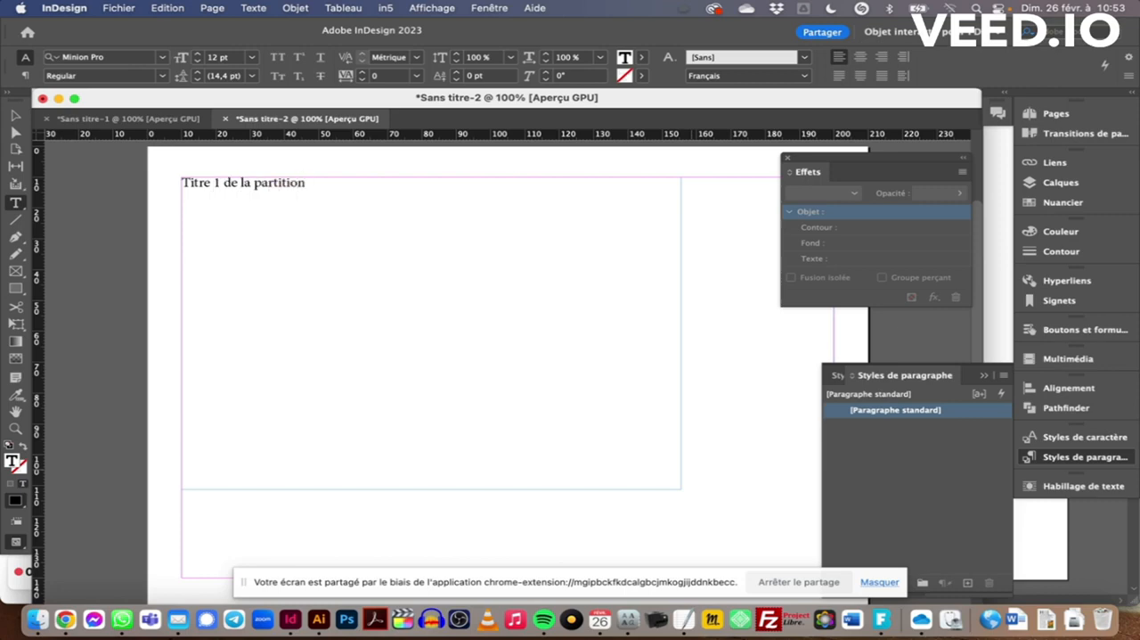
# Paste the copied body paragraph under the first title and add the line "Titre 2 de la partition" below it
pyautogui.write('Pendant que ces sentiments se pressaient en foule dans l’âme du jeune précepteur, sa physionomie mobile prenait l’expression de l’orgueil souffrant et de la férocité. Mme de Rênal en fut toute troublée. La froideur vertueuse qu’elle avait voulu donner à son accueil fit place à l’expression de l’intérêt, et d’un intérêt animé par toute la surprise du changement subit qu’elle venait de voir. Les paroles vaines que l’on s’adresse le matin sur la santé, sur la beauté de la journée, tarirent à la fois chez tous les deux. Julien, dont le jugement n’était troublé par aucune passion, trouva bien vite un moyen de marquer à Mme de Rênal combien peu il se croyait avec elle dans des rapports d’amitié ; il ne lui dit rien du petit voyage qu’il allait entreprendre, la salua et partit.')
pyautogui.press('Return')
pyautogui.write('Titre ')
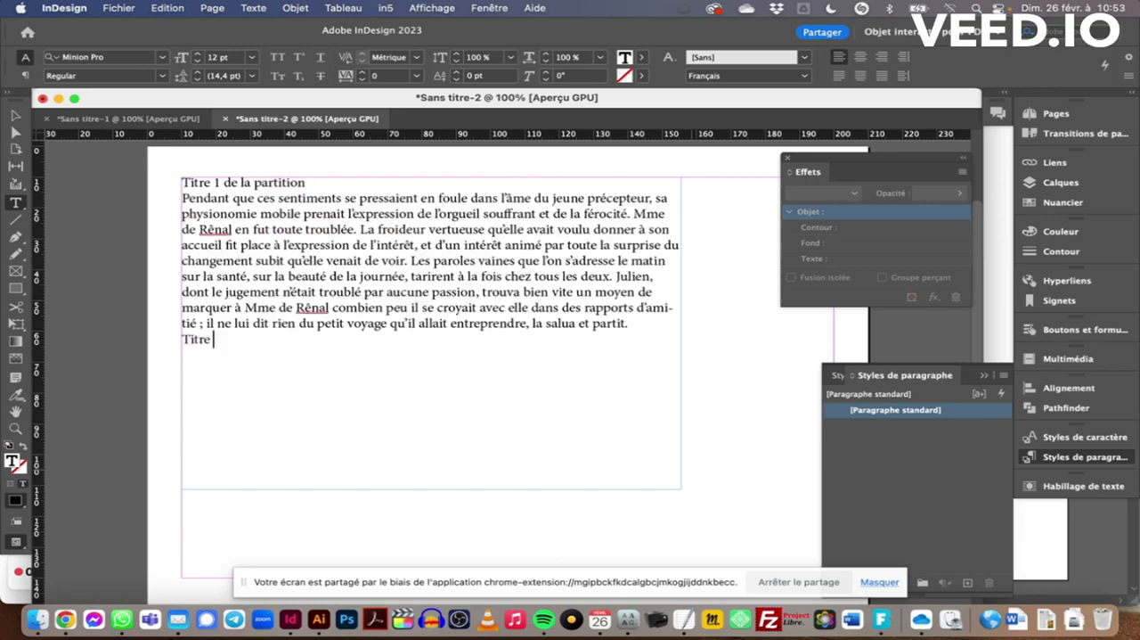
pyautogui.write('2 de la partition')
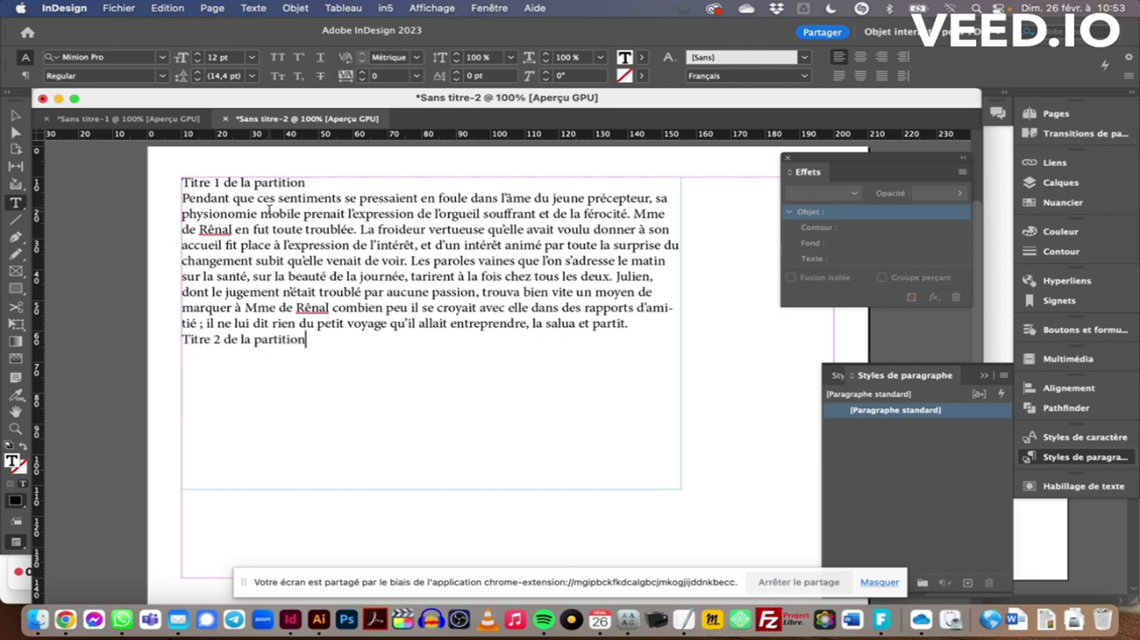
# Insert an "&" character followed by a tab in front of "Titre 1 de la partition"
pyautogui.click(182, 183)
pyautogui.write('&')
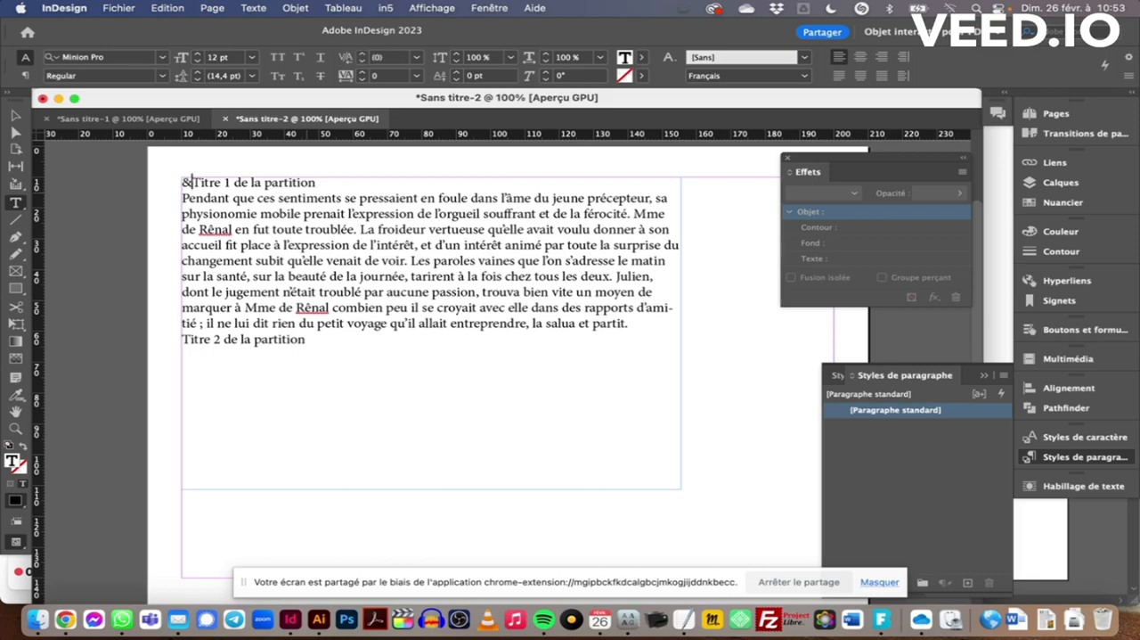
pyautogui.press('Tab')
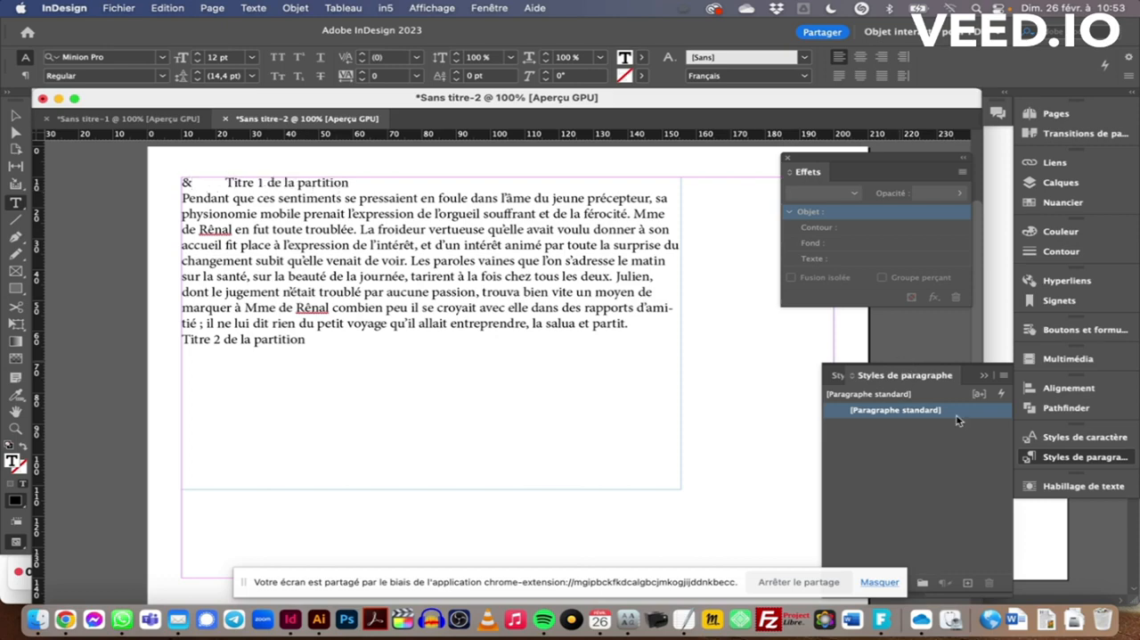
# Create a new paragraph style for the first title with the font family Lato at 30 pt
pyautogui.click(1004, 378)
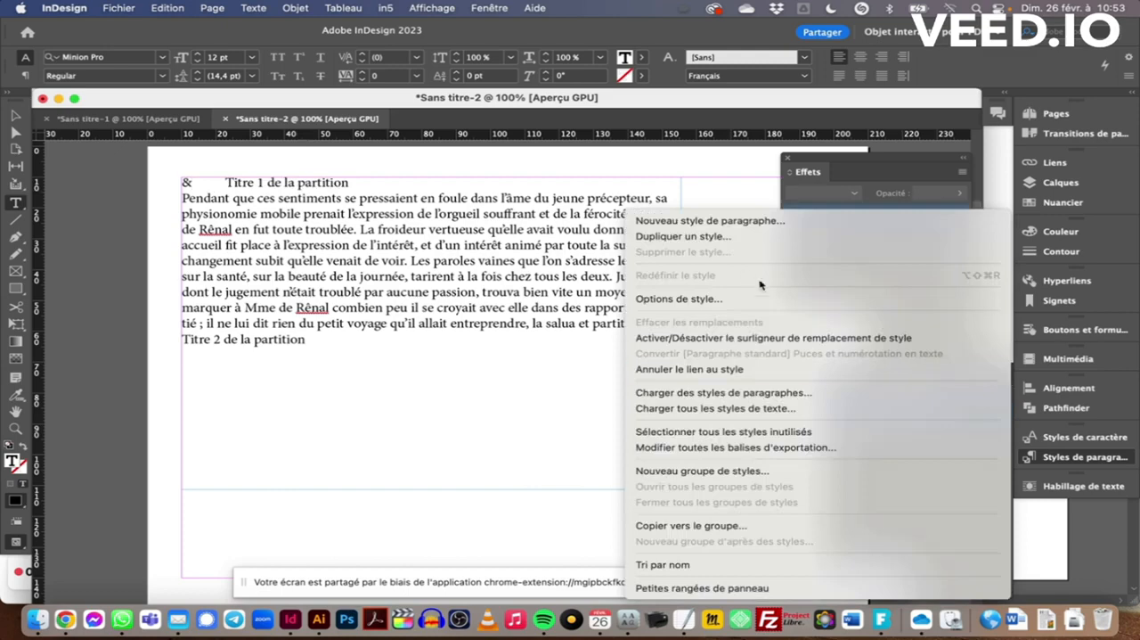
pyautogui.click(718, 222)
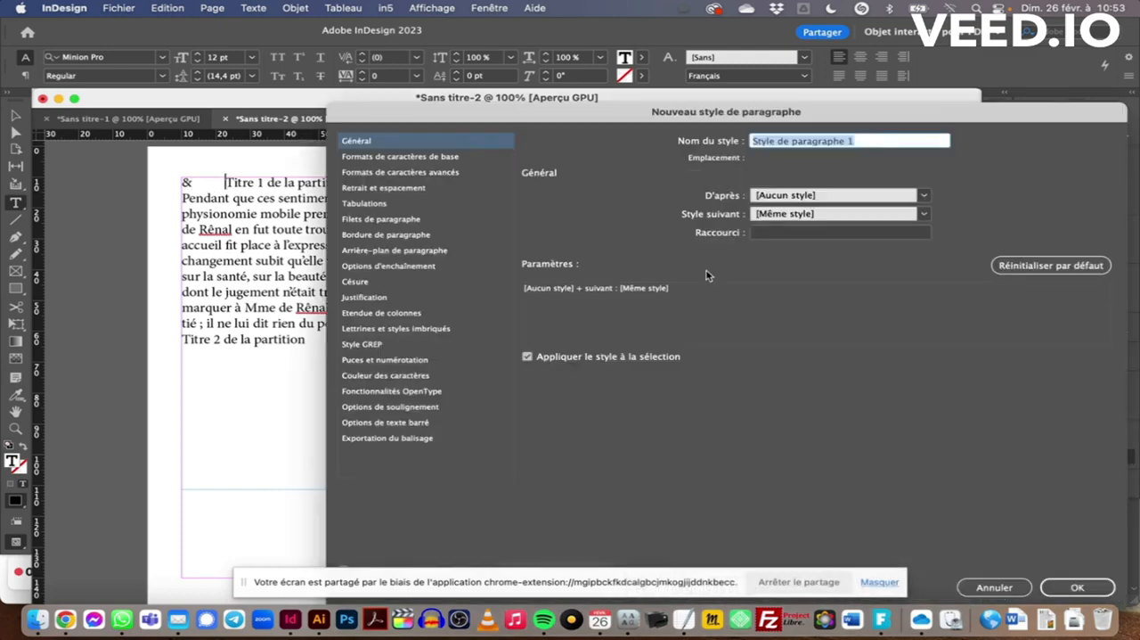
pyautogui.click(409, 157)
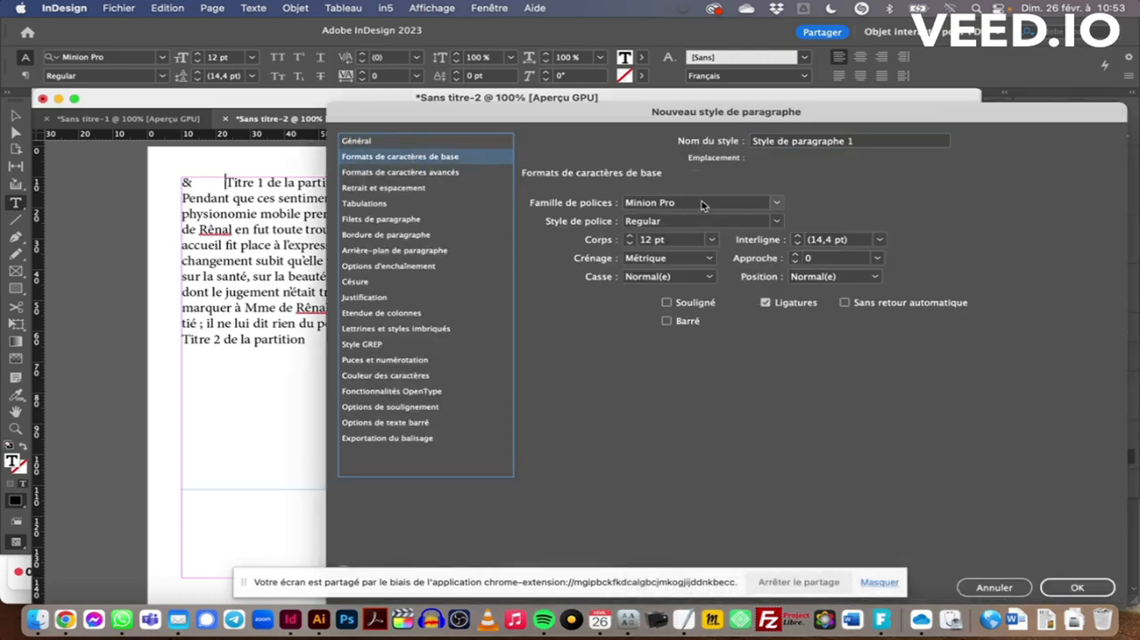
pyautogui.click(701, 204)
pyautogui.moveTo(703, 203); pyautogui.dragTo(627, 204)
pyautogui.write('Lato')
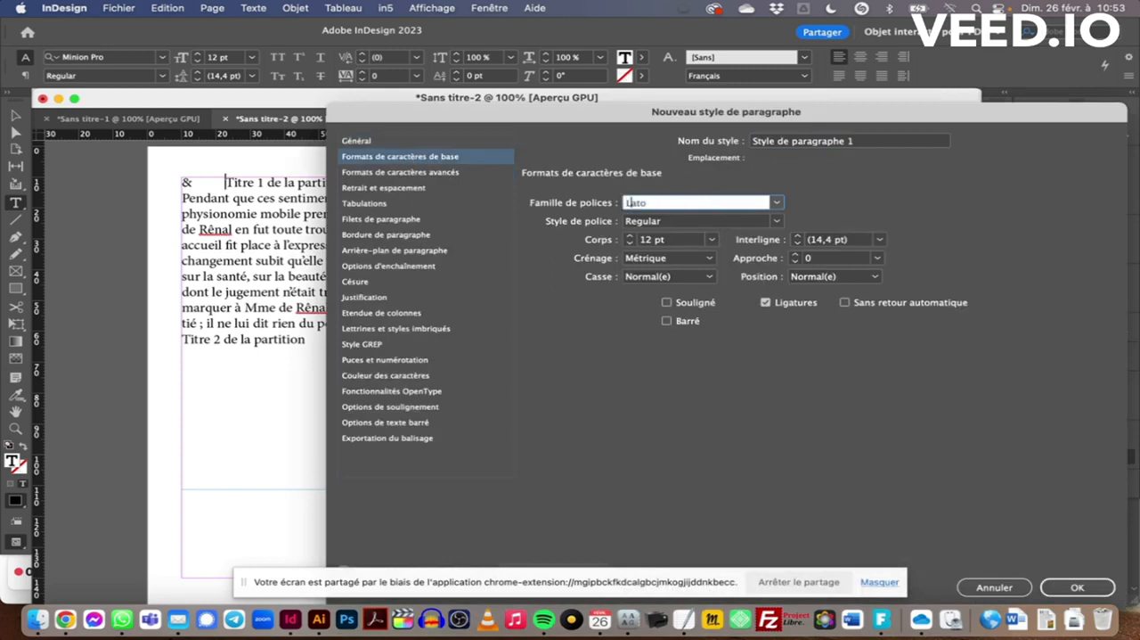
pyautogui.press('BackSpace')
pyautogui.write('L')
pyautogui.press('Tab')
pyautogui.press('Tab')
pyautogui.write('30 pt')
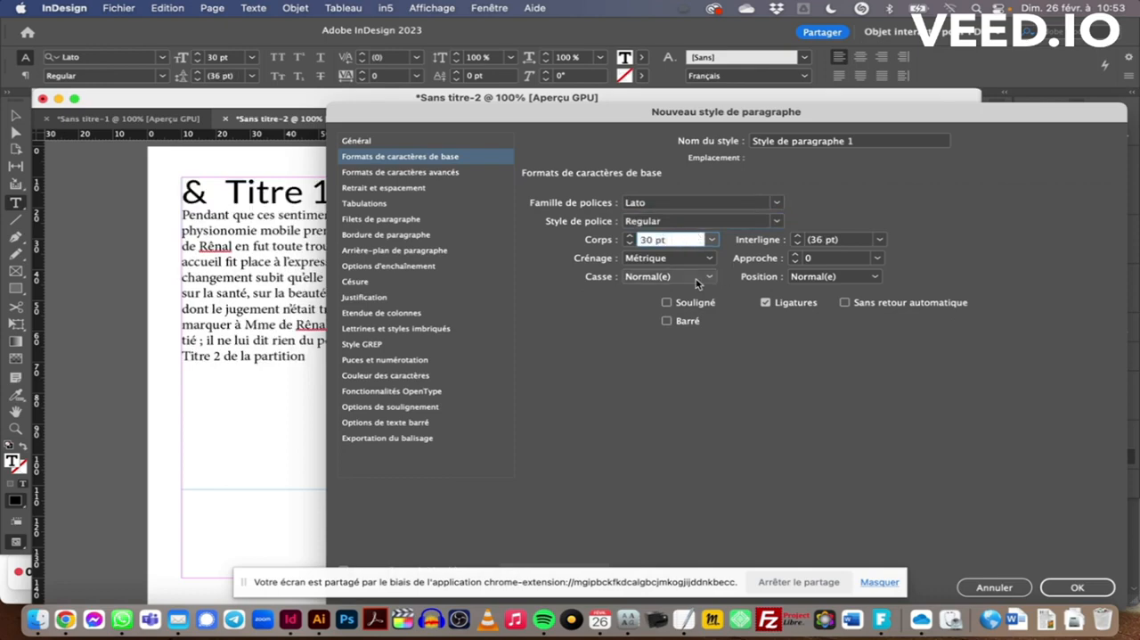
# Set the paragraph style's space after to 4 mm and increase its space before
pyautogui.click(382, 219)
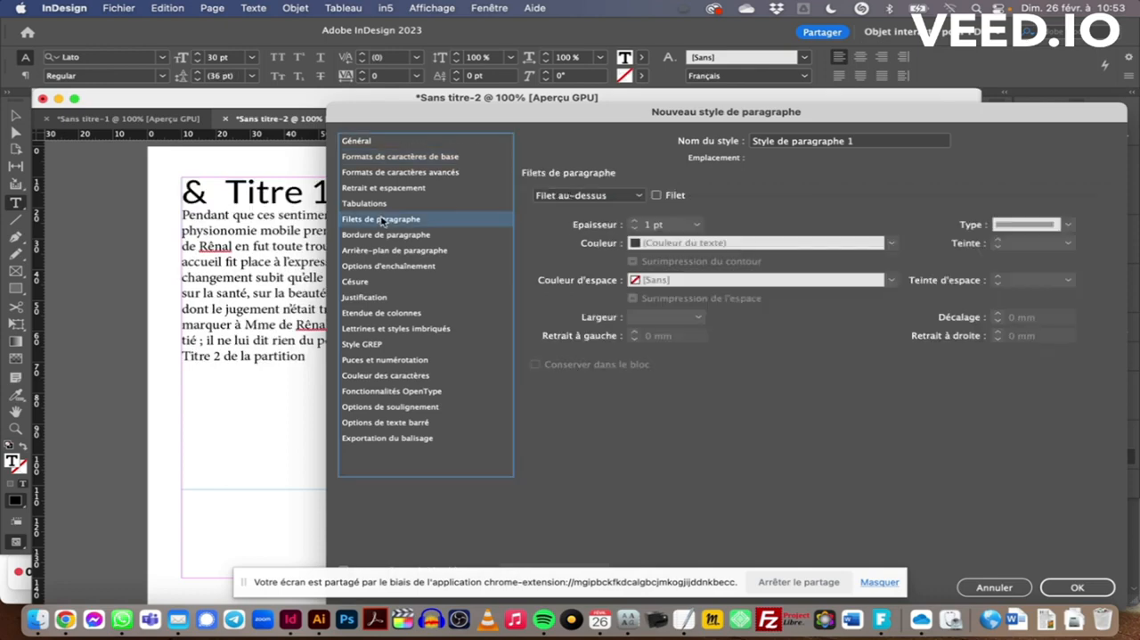
pyautogui.click(384, 188)
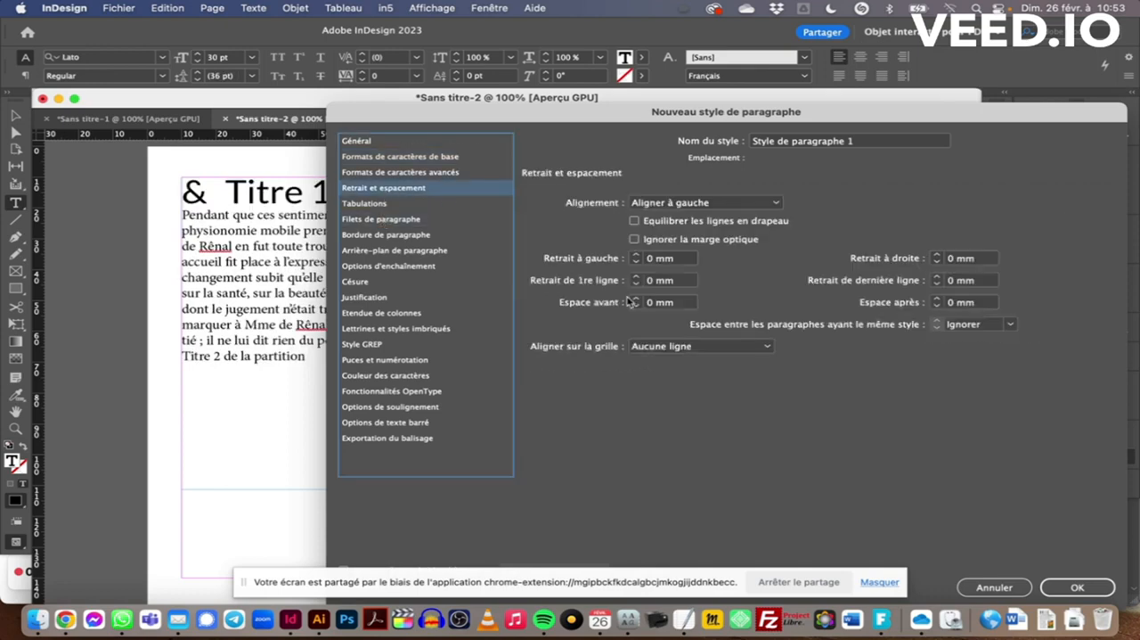
pyautogui.click(936, 300)
pyautogui.click(936, 299)
pyautogui.click(936, 299)
pyautogui.click(936, 299)
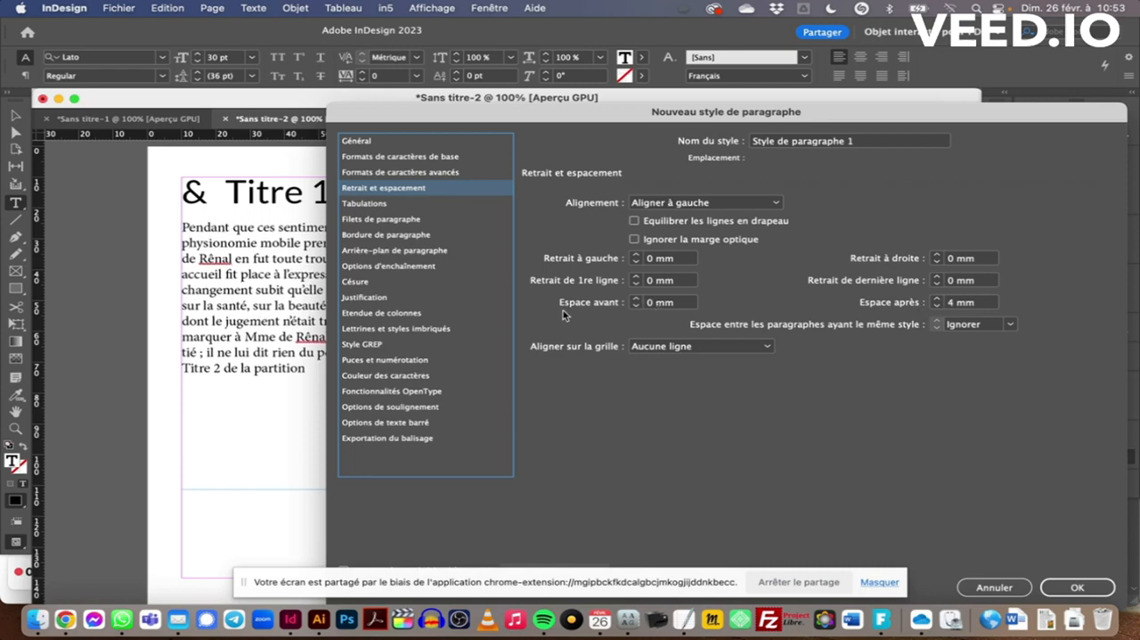
pyautogui.click(637, 299)
pyautogui.click(637, 299)
pyautogui.click(637, 299)
pyautogui.click(637, 300)
pyautogui.click(637, 299)
pyautogui.click(637, 300)
# Add a nested style over 1 word to the paragraph style and create a new character style named Note for it
pyautogui.click(400, 329)
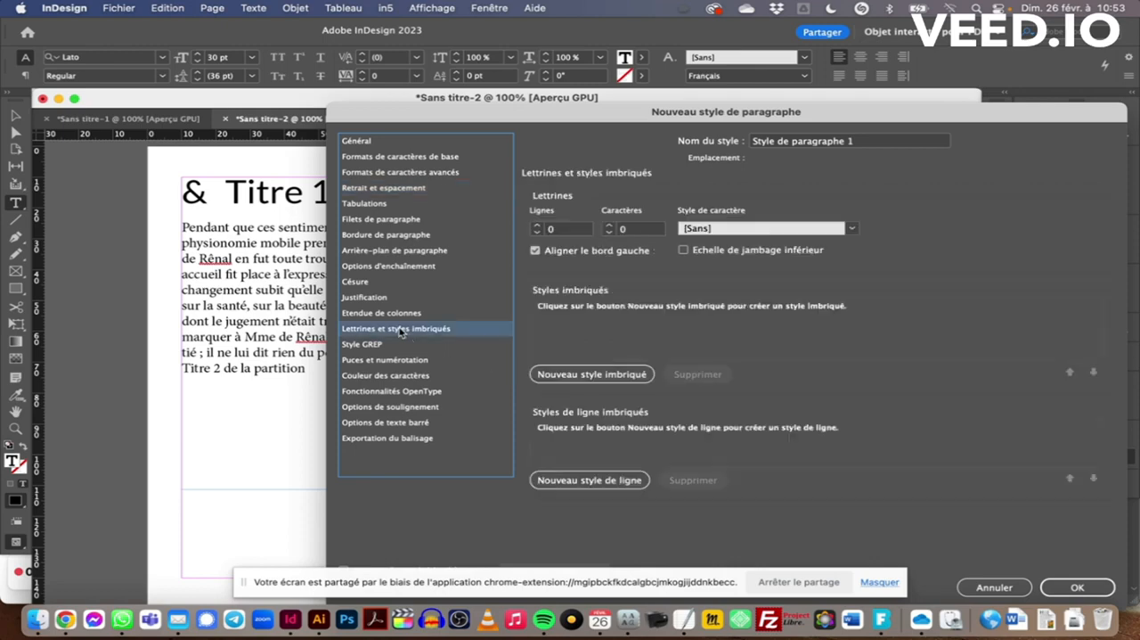
pyautogui.click(559, 374)
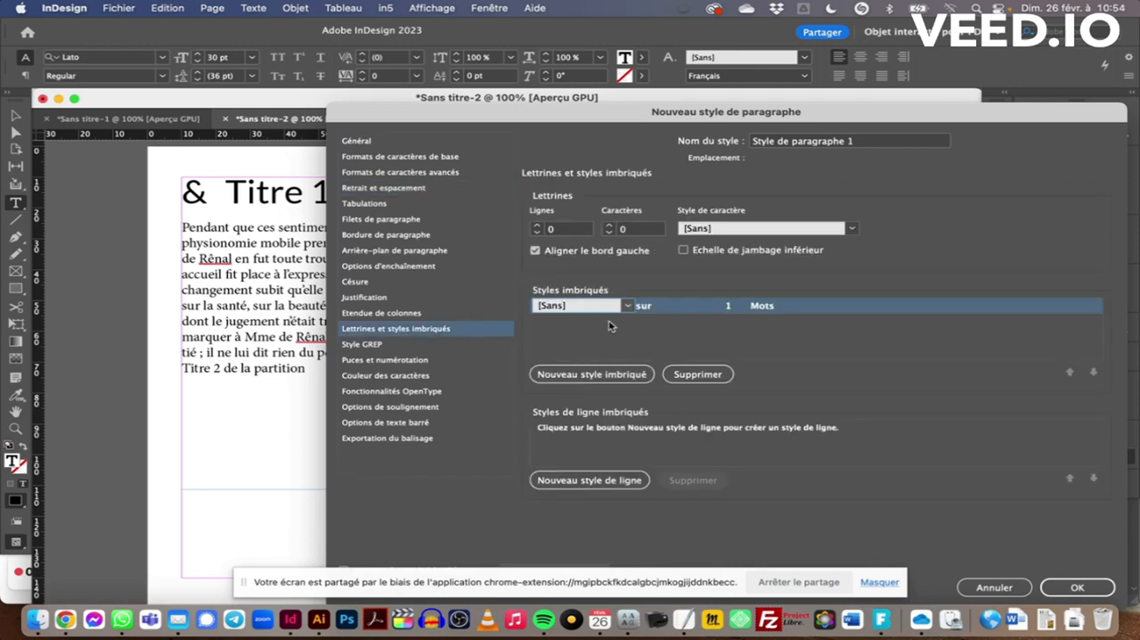
pyautogui.click(627, 307)
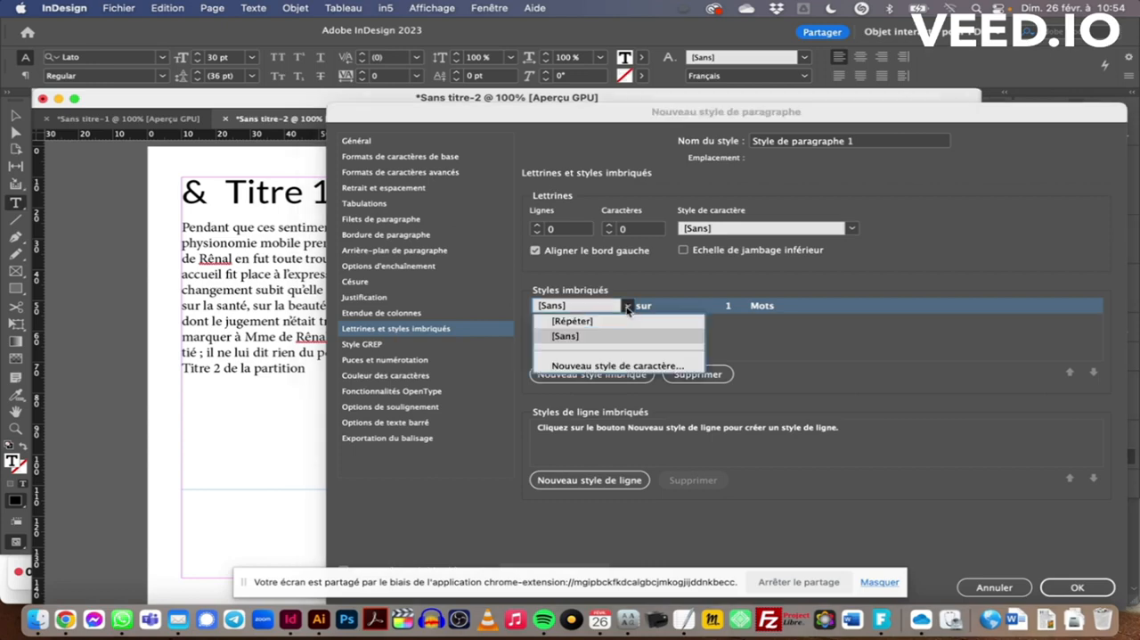
pyautogui.click(621, 366)
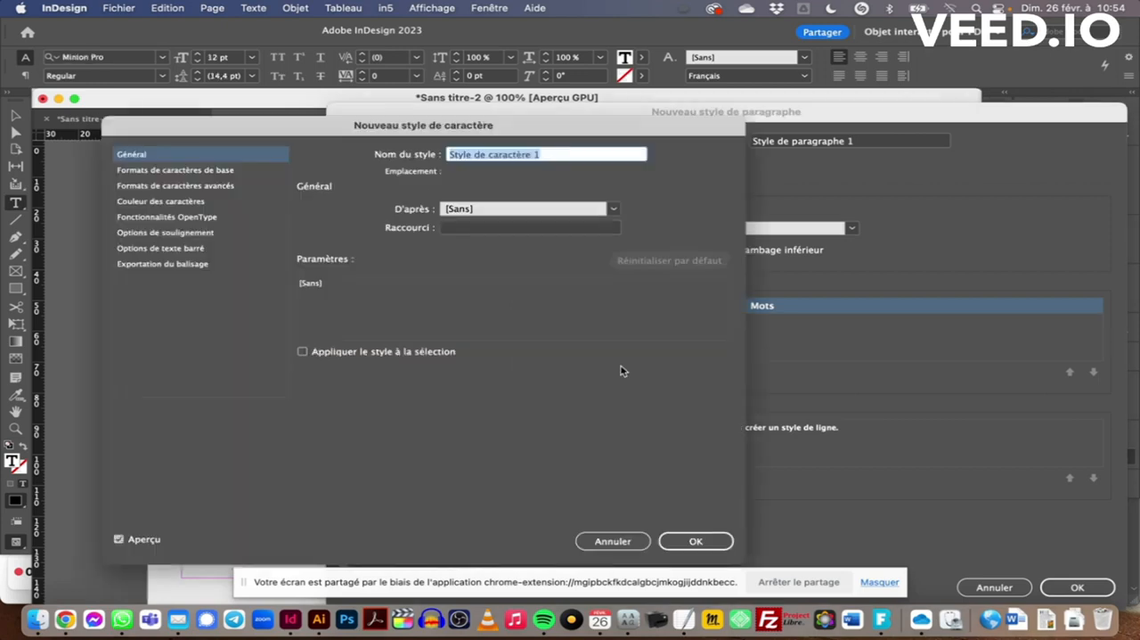
pyautogui.write('Note')
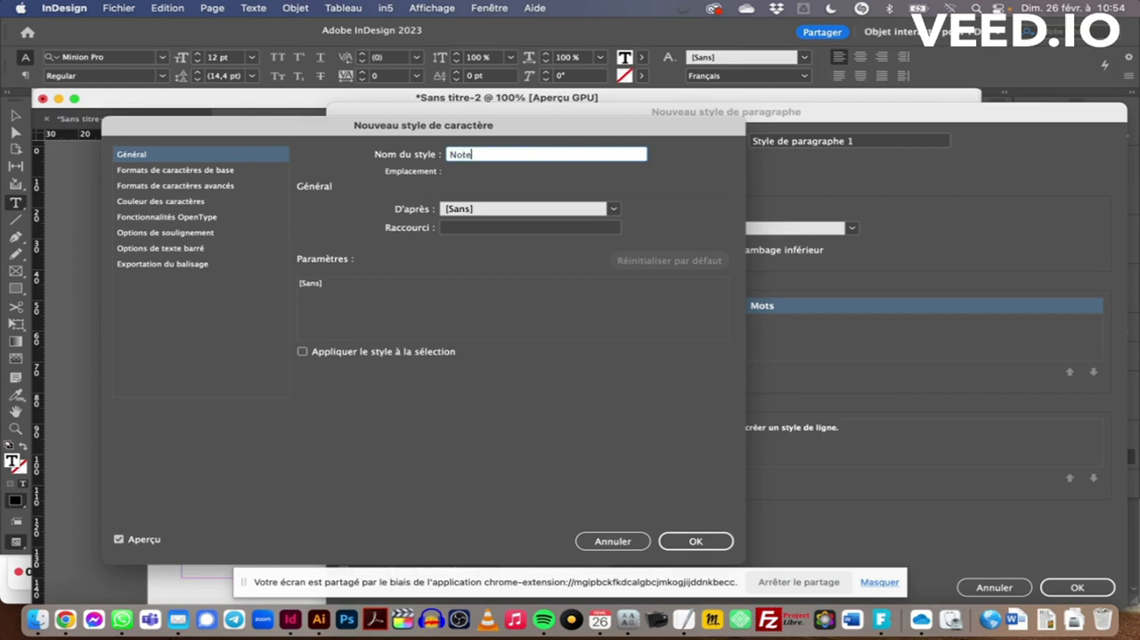
# Set the Note character style's font family to Typo Note, checking the font's name in Finder, and save both the character and paragraph styles
pyautogui.click(165, 170)
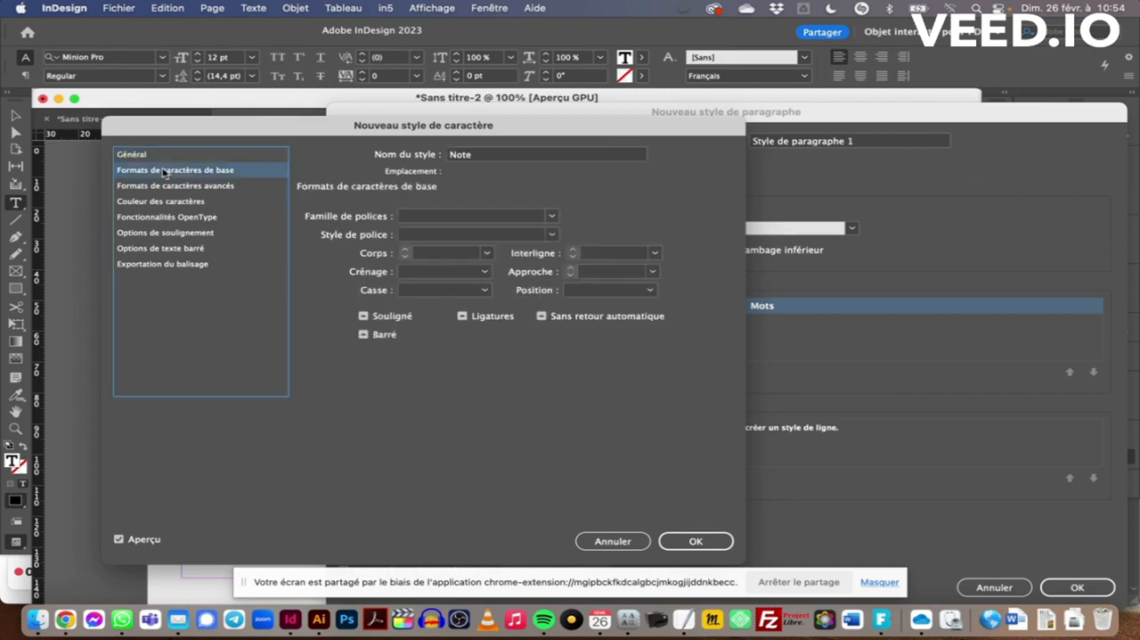
pyautogui.click(483, 218)
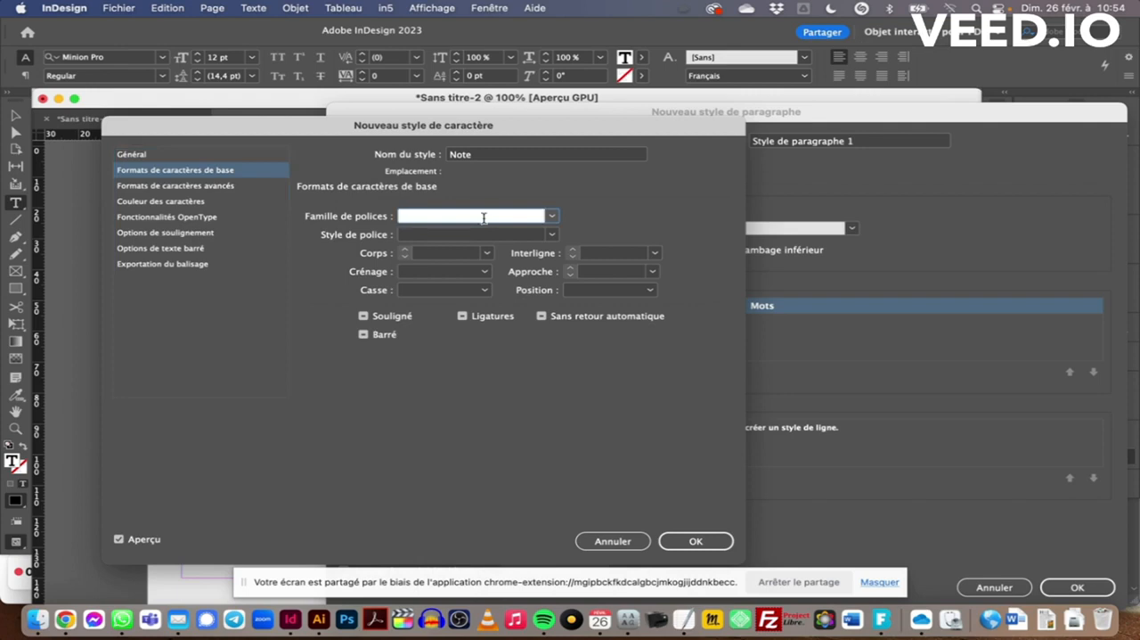
pyautogui.write('Note')
pyautogui.press('BackSpace')
pyautogui.press('BackSpace')
pyautogui.press('BackSpace')
pyautogui.press('BackSpace')
pyautogui.press('super+Tab')
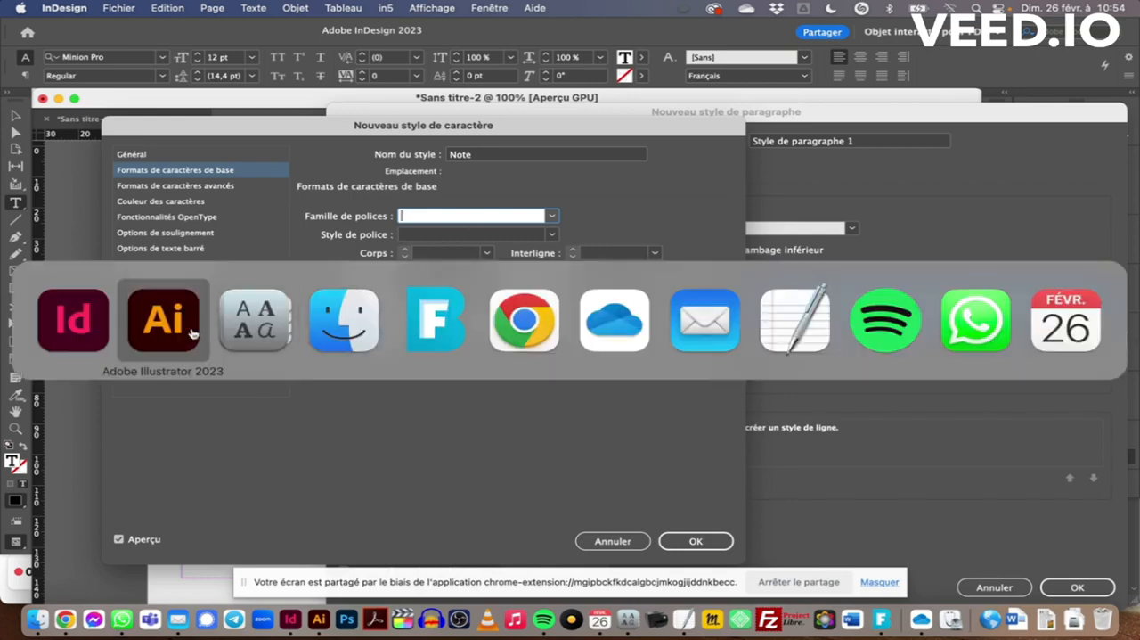
pyautogui.click(342, 336)
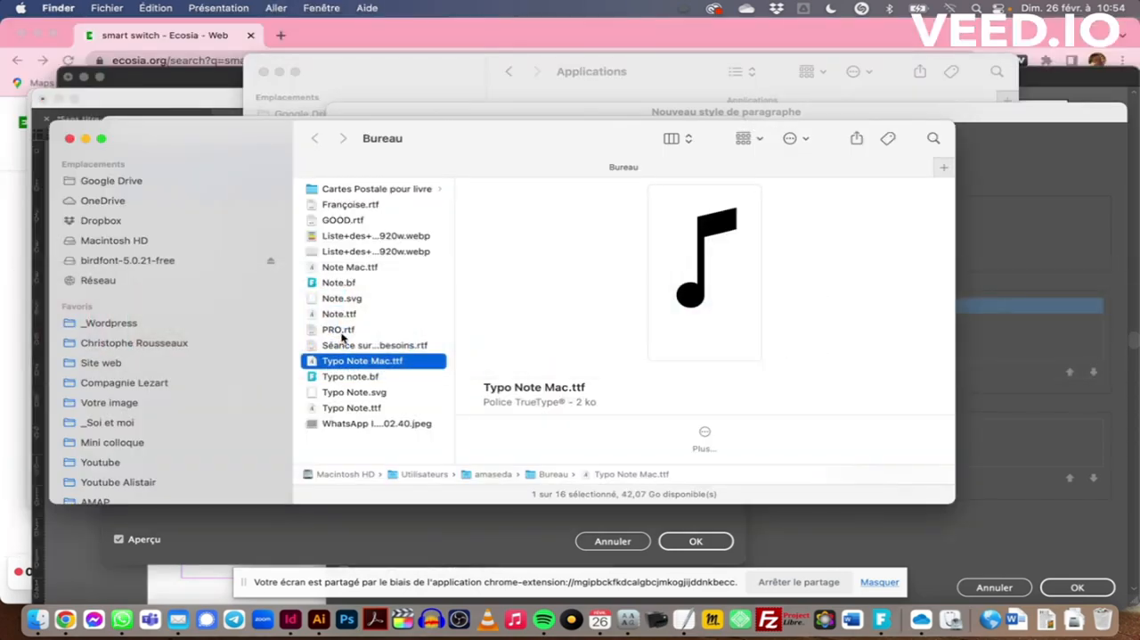
pyautogui.press('super+Tab')
pyautogui.write('Typo Note')
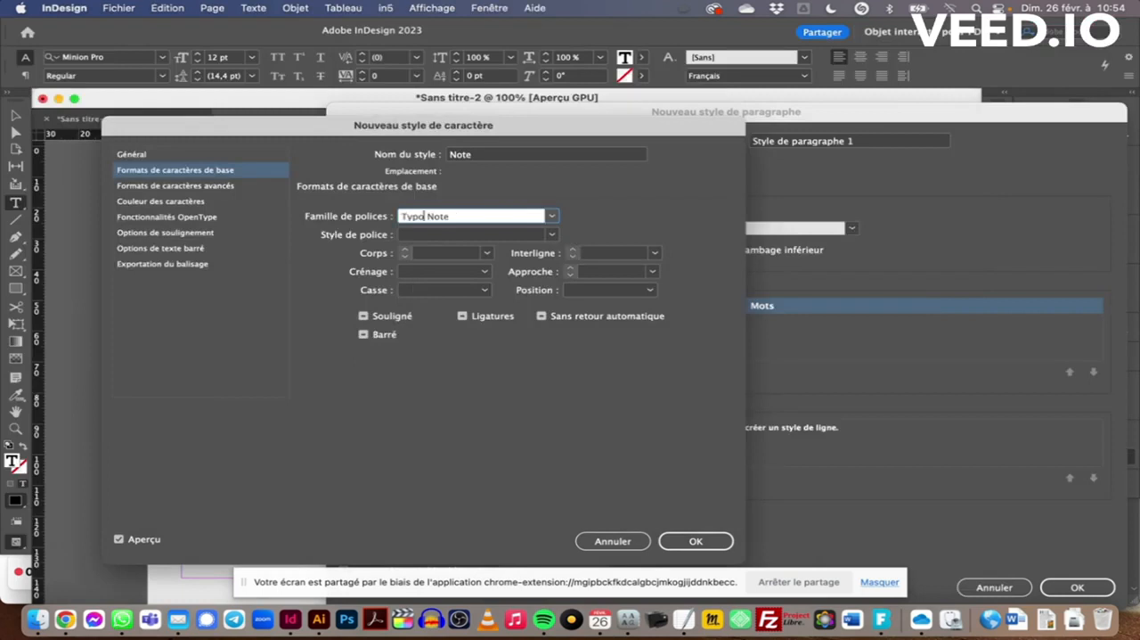
pyautogui.press('Tab')
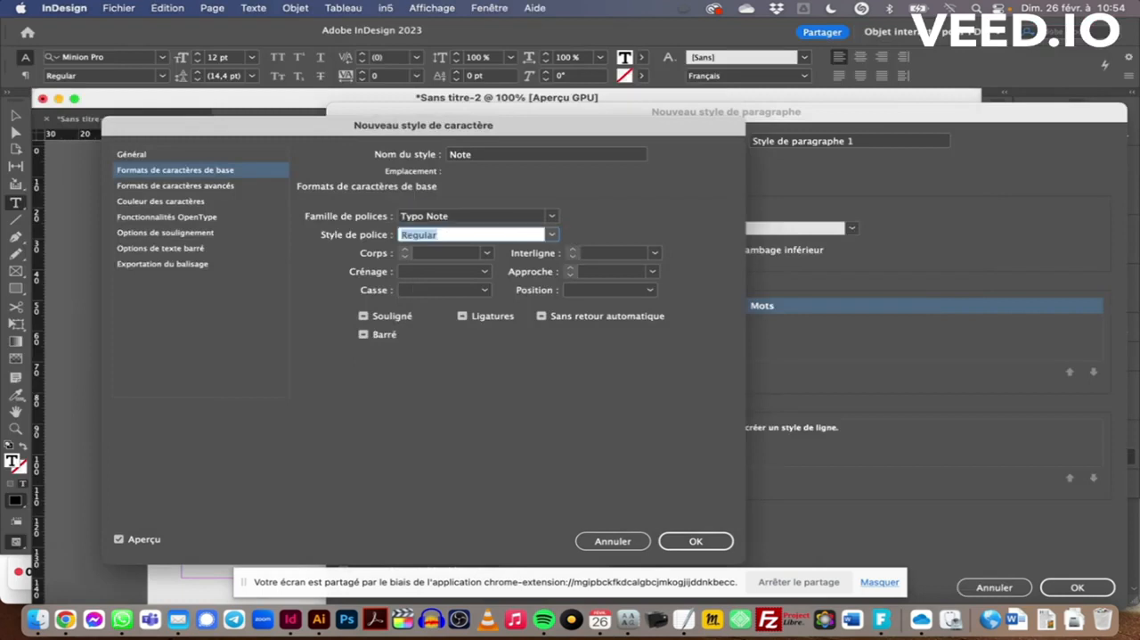
pyautogui.click(698, 541)
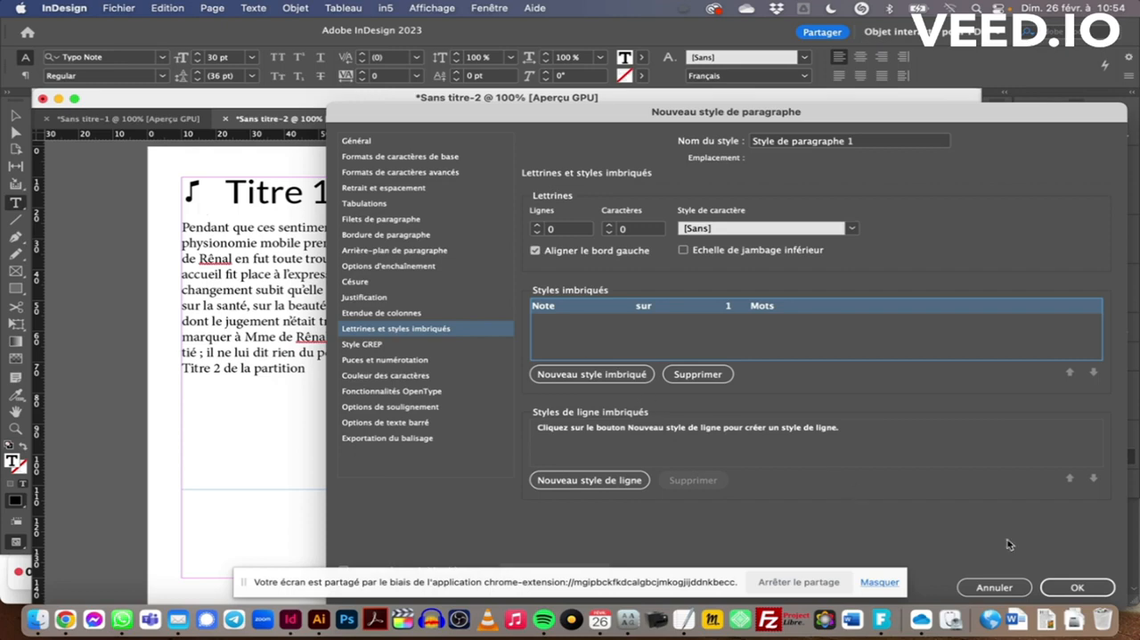
pyautogui.click(1084, 591)
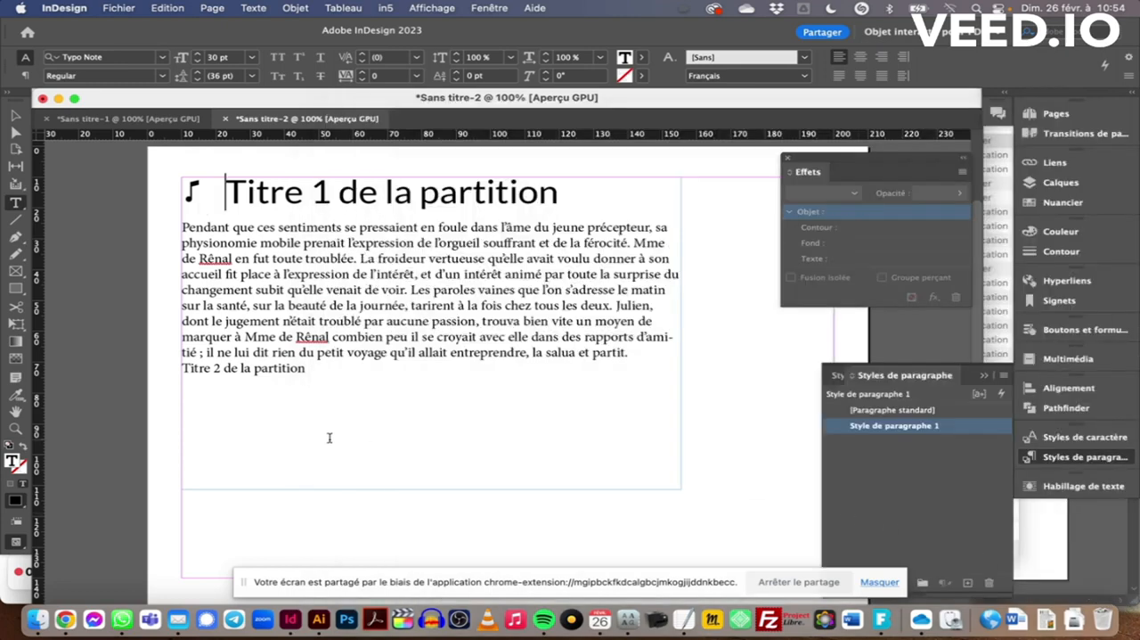
# Insert "&" and a tab in front of "Titre 2 de la partition" and apply Style de paragraphe 1 to that line
pyautogui.click(189, 367)
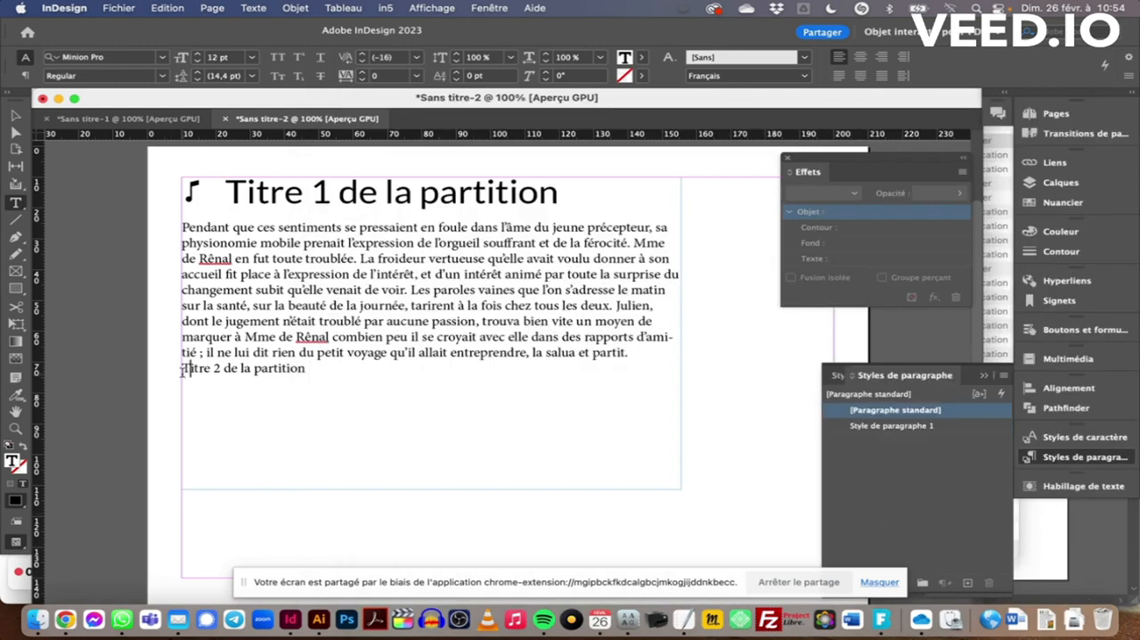
pyautogui.press('Left')
pyautogui.write('&')
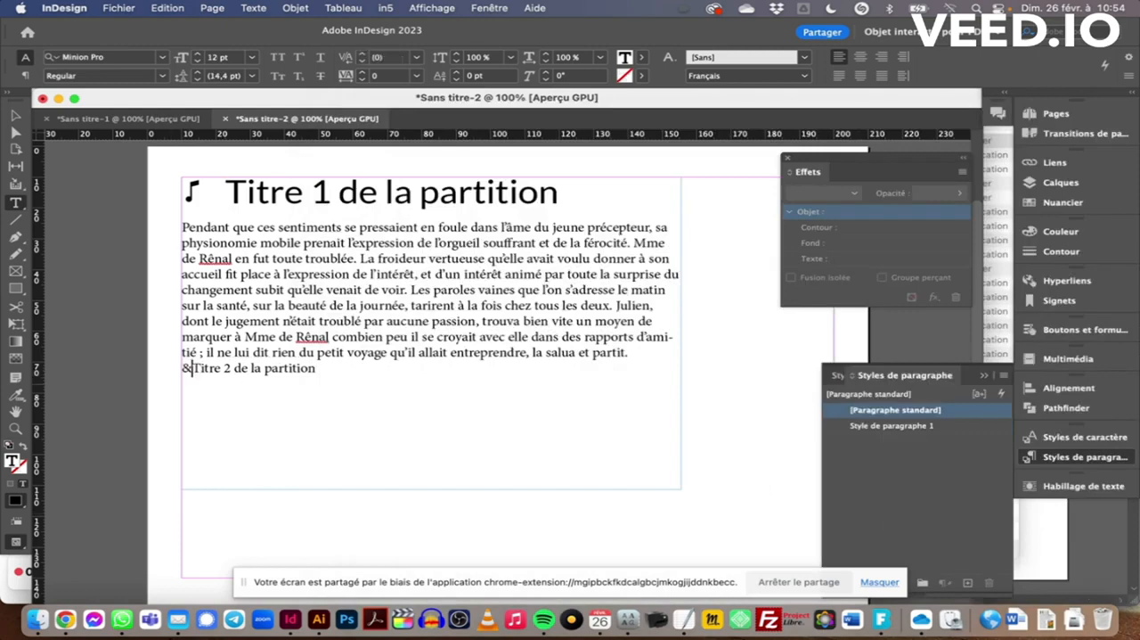
pyautogui.press('Tab')
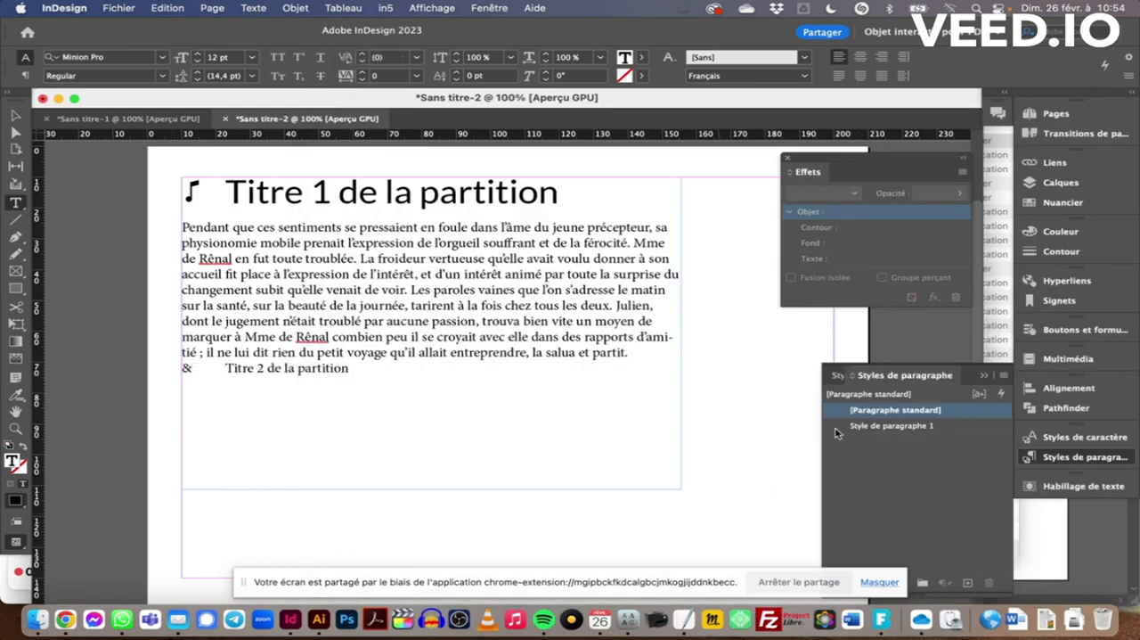
pyautogui.click(946, 427)
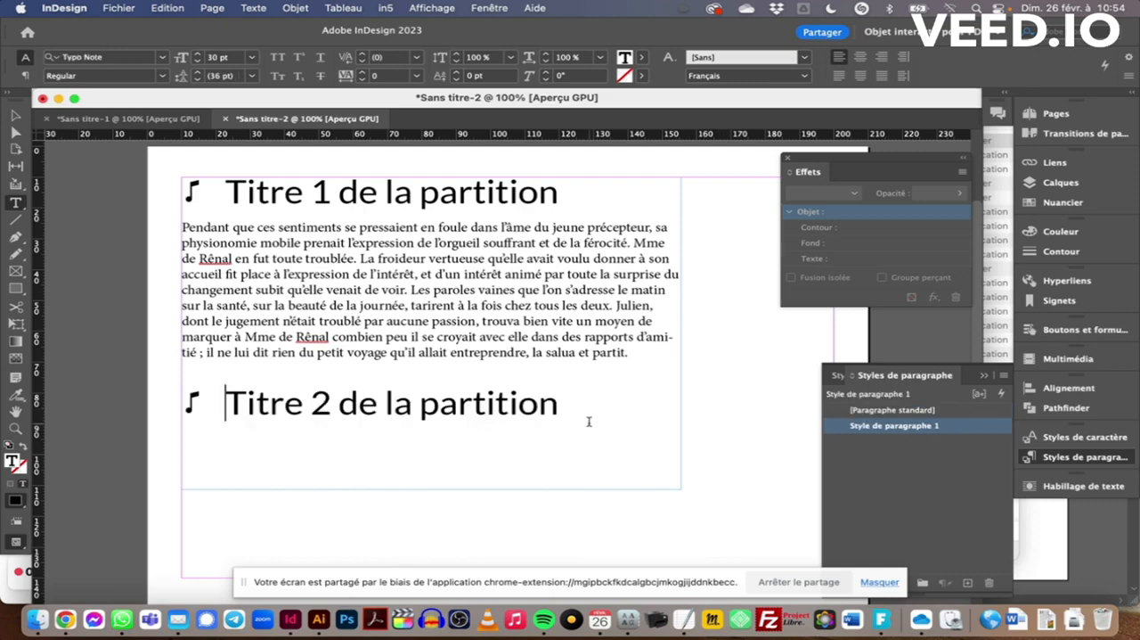
pyautogui.hscroll(1, 591, 421)
pyautogui.scroll(-1, 590, 421)
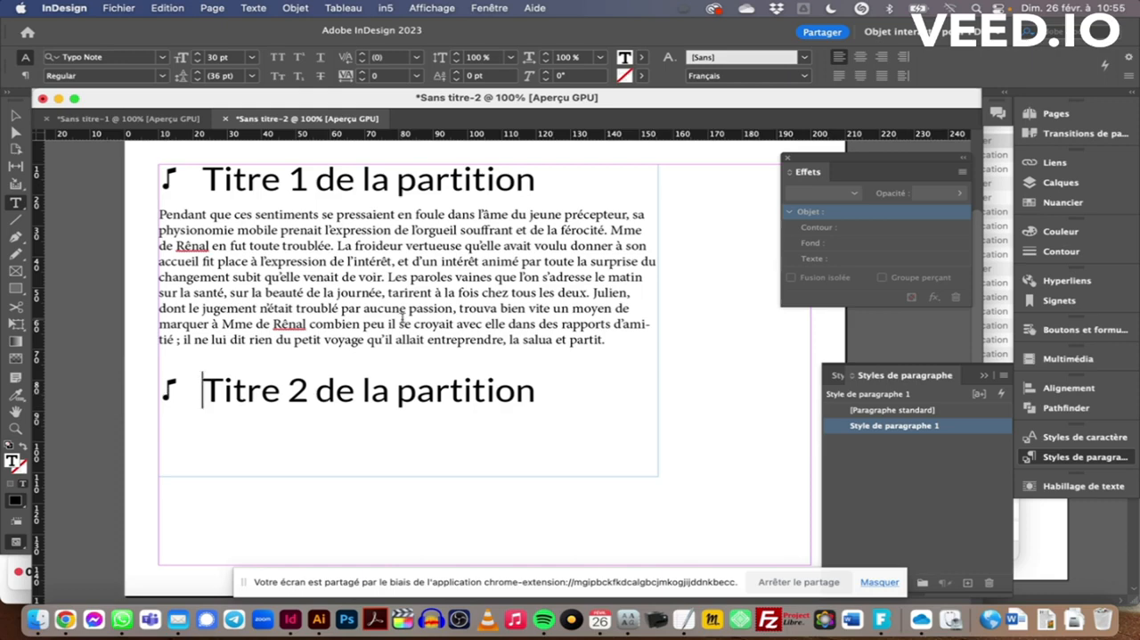
pyautogui.hscroll(2, 402, 317)
pyautogui.scroll(-1, 403, 317)
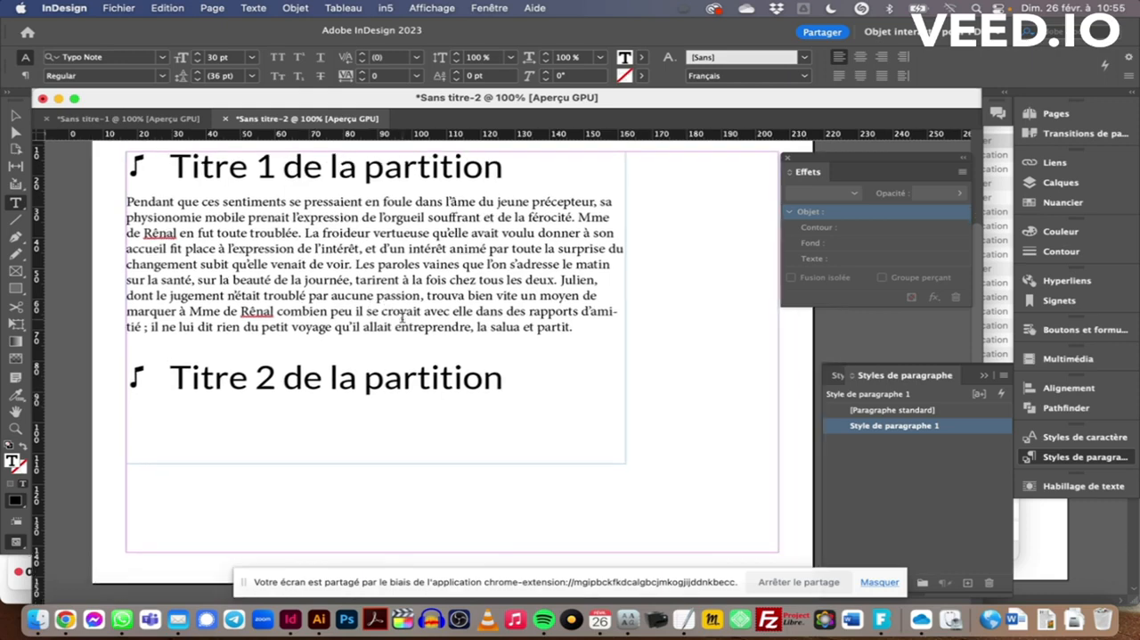
pyautogui.hscroll(10, 402, 317)
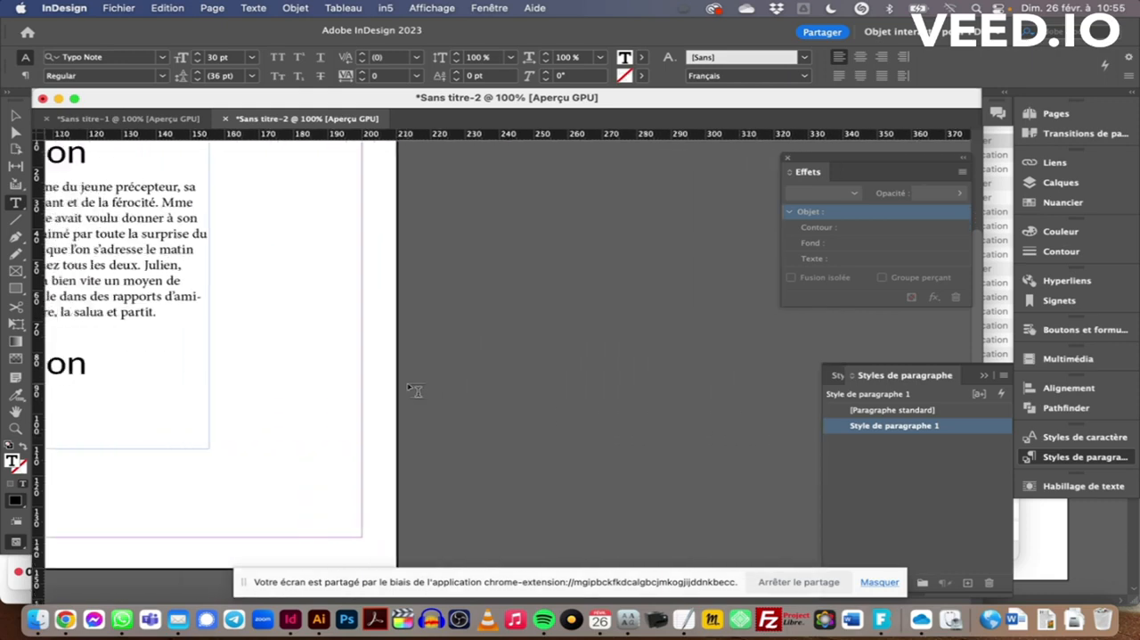
pyautogui.hscroll(-10, 415, 390)
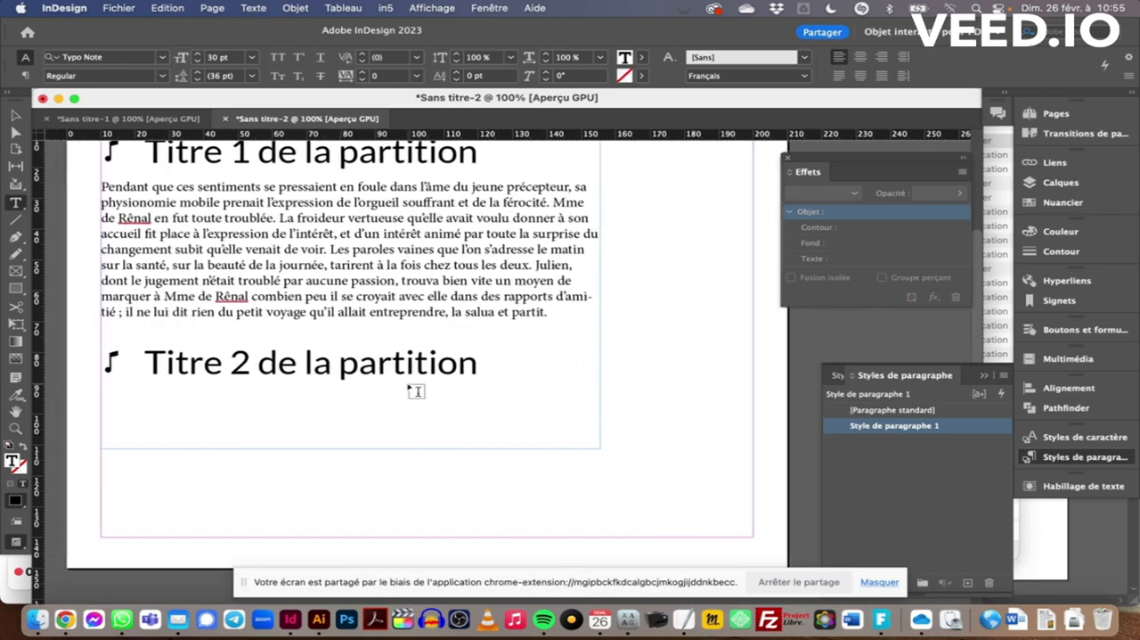
pyautogui.hscroll(-1, 415, 390)
pyautogui.scroll(1, 415, 391)
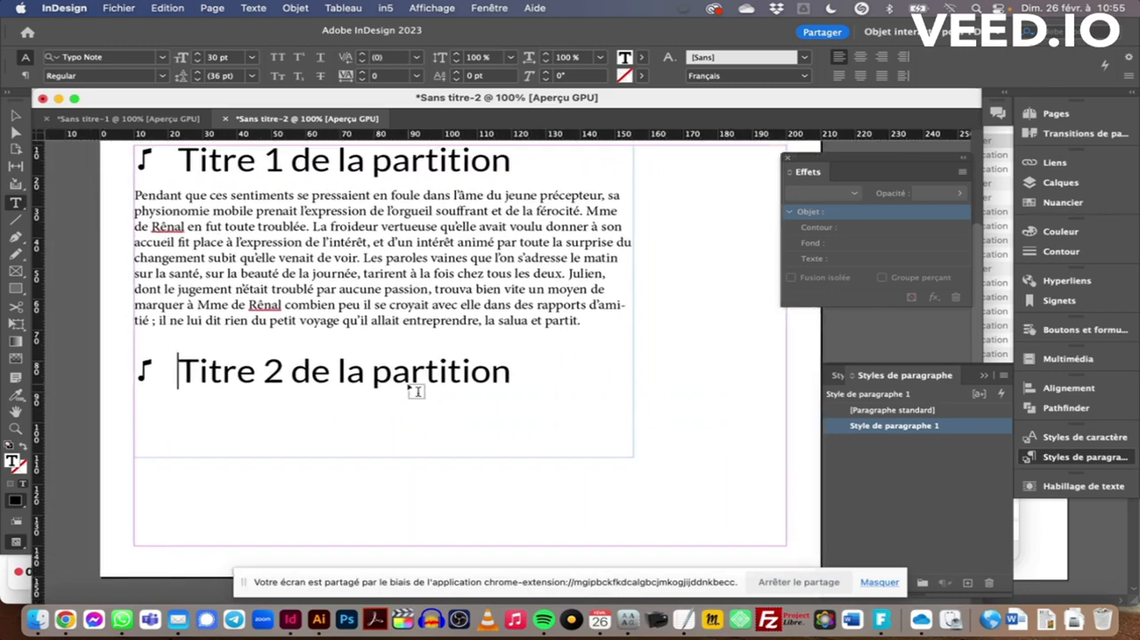
pyautogui.scroll(2, 415, 391)
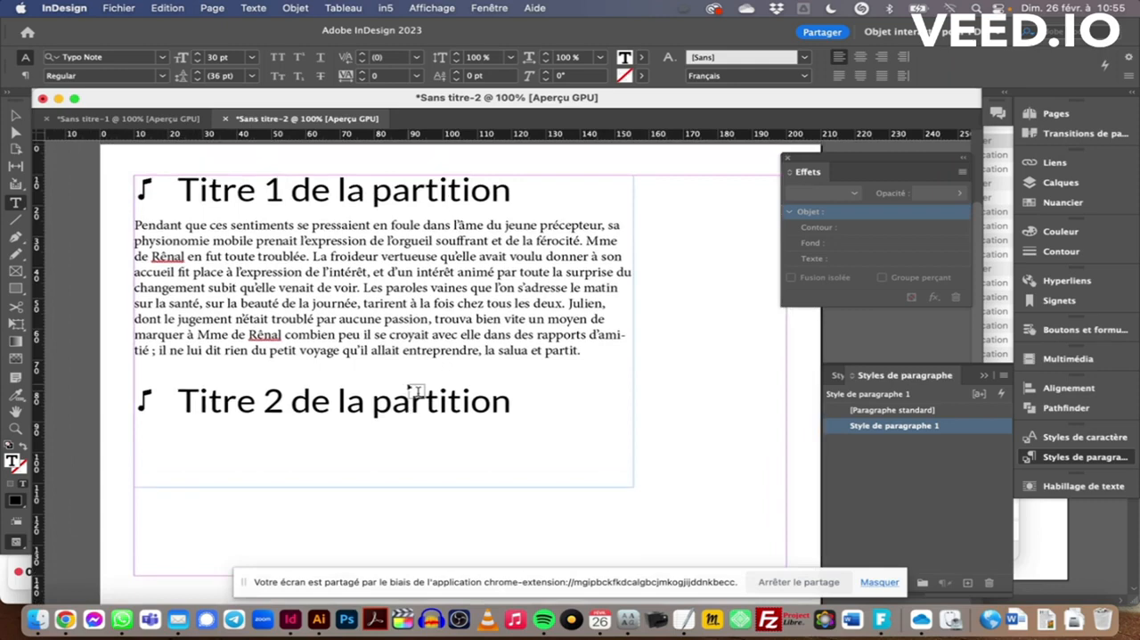
pyautogui.scroll(1, 415, 390)
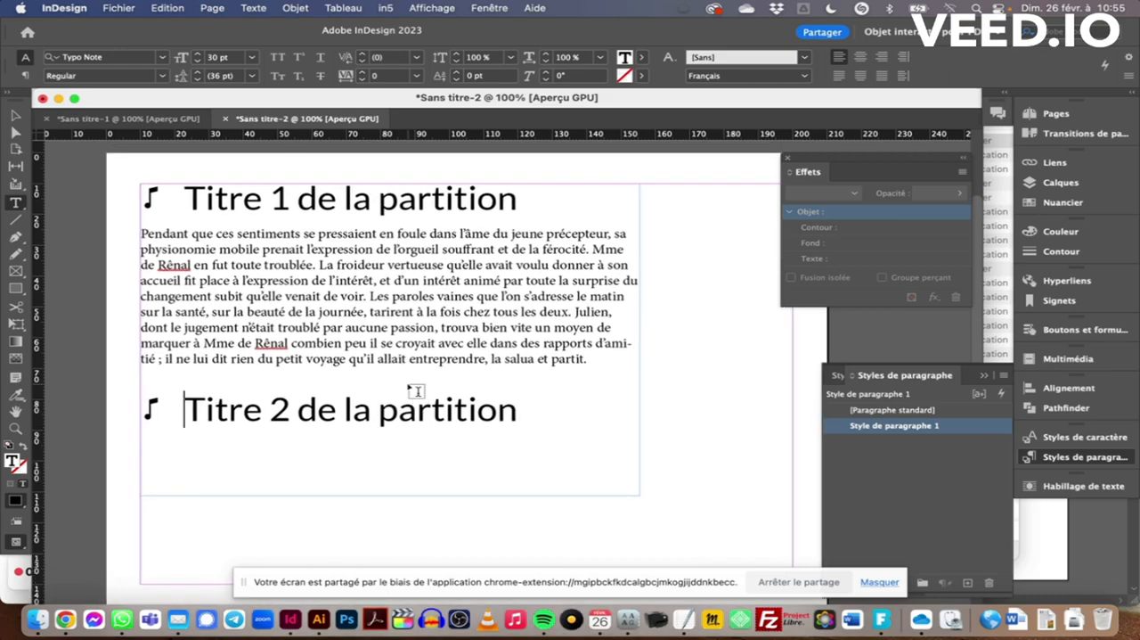
# Select the music note symbol in front of "Titre 2 de la partition" to inspect it as a text character
pyautogui.moveTo(158, 409); pyautogui.dragTo(142, 407)
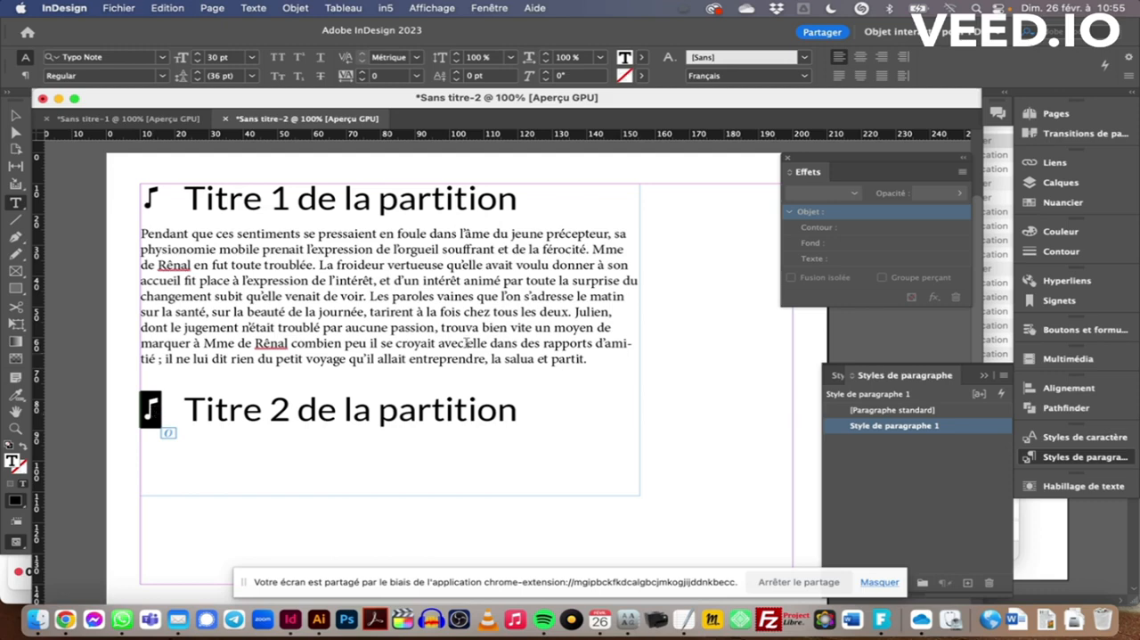
pyautogui.scroll(-2, 499, 337)
pyautogui.hscroll(2, 499, 336)
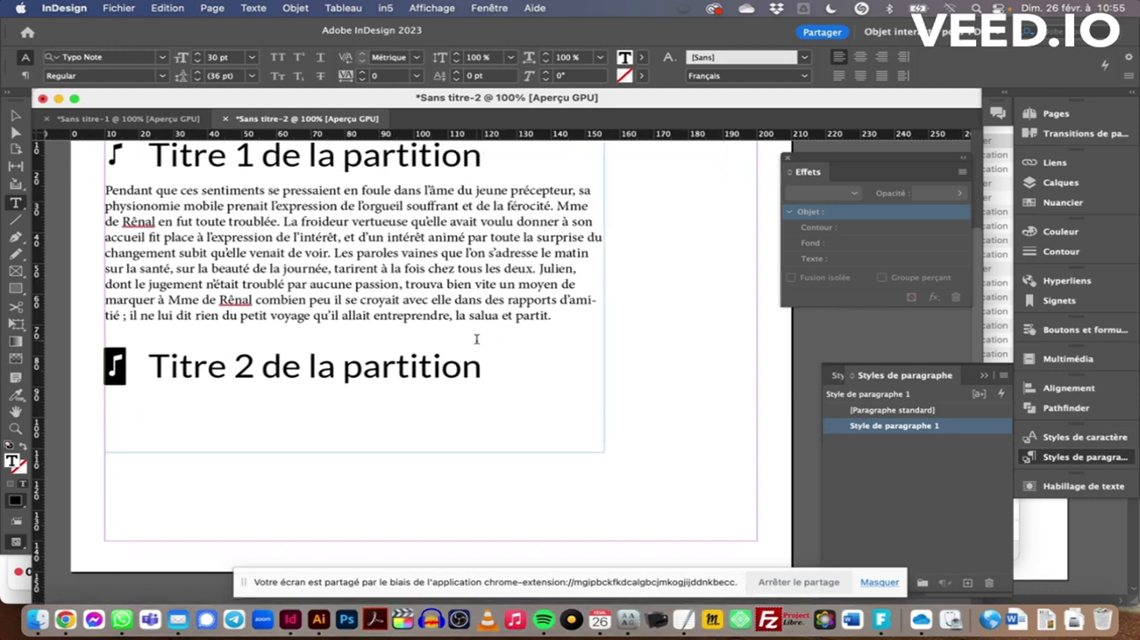